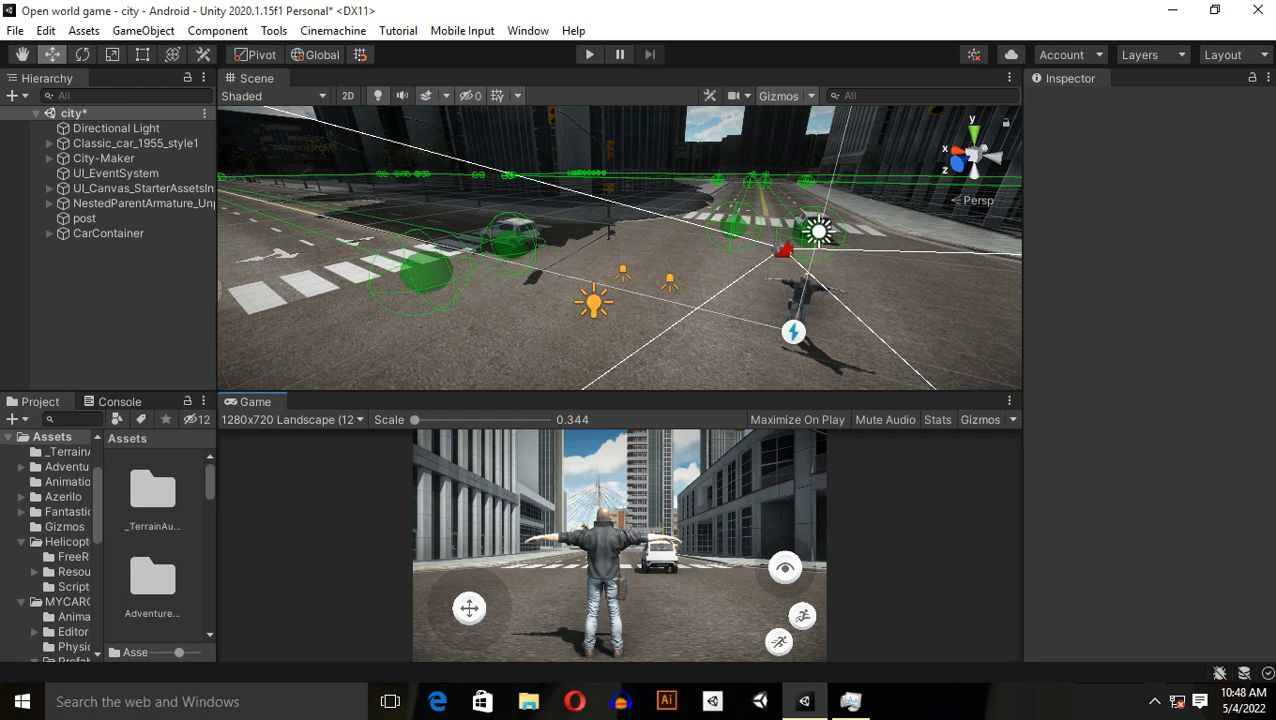
# Inspect the post object's Vignette and Ambient Occlusion post-processing overrides.
pyautogui.click(84, 218)
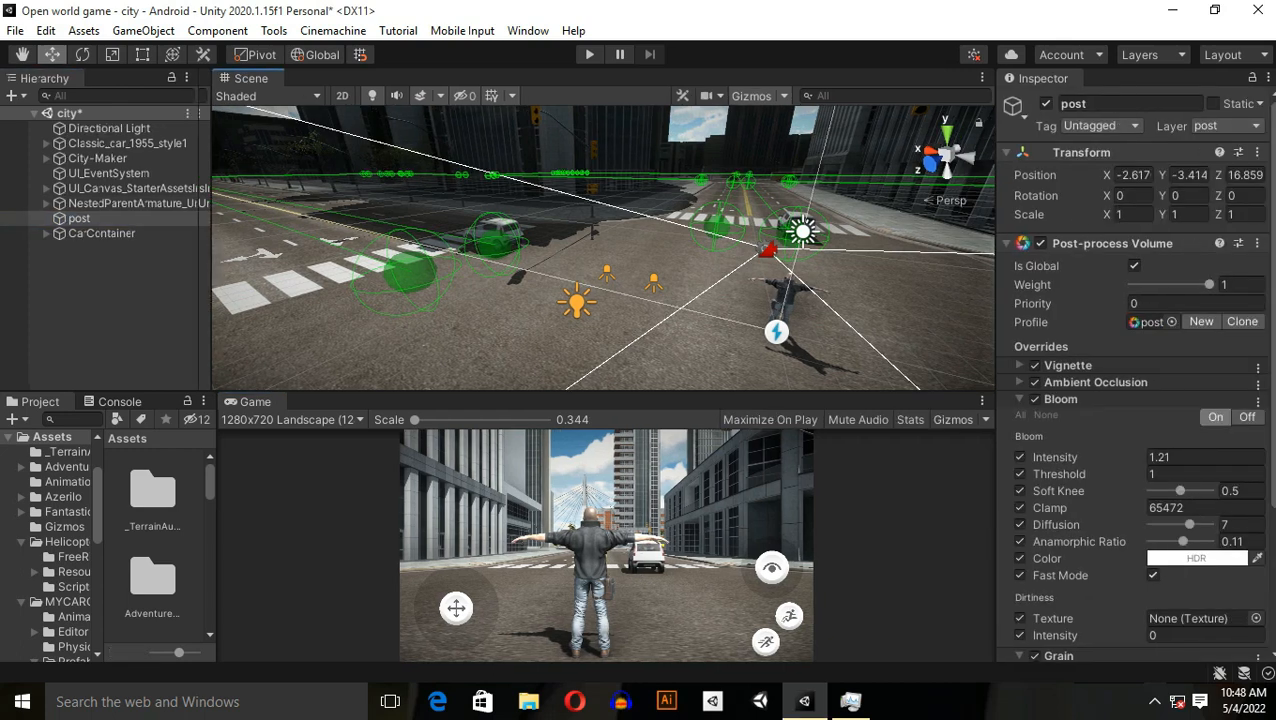
pyautogui.moveTo(1026, 240); pyautogui.dragTo(527, 240)
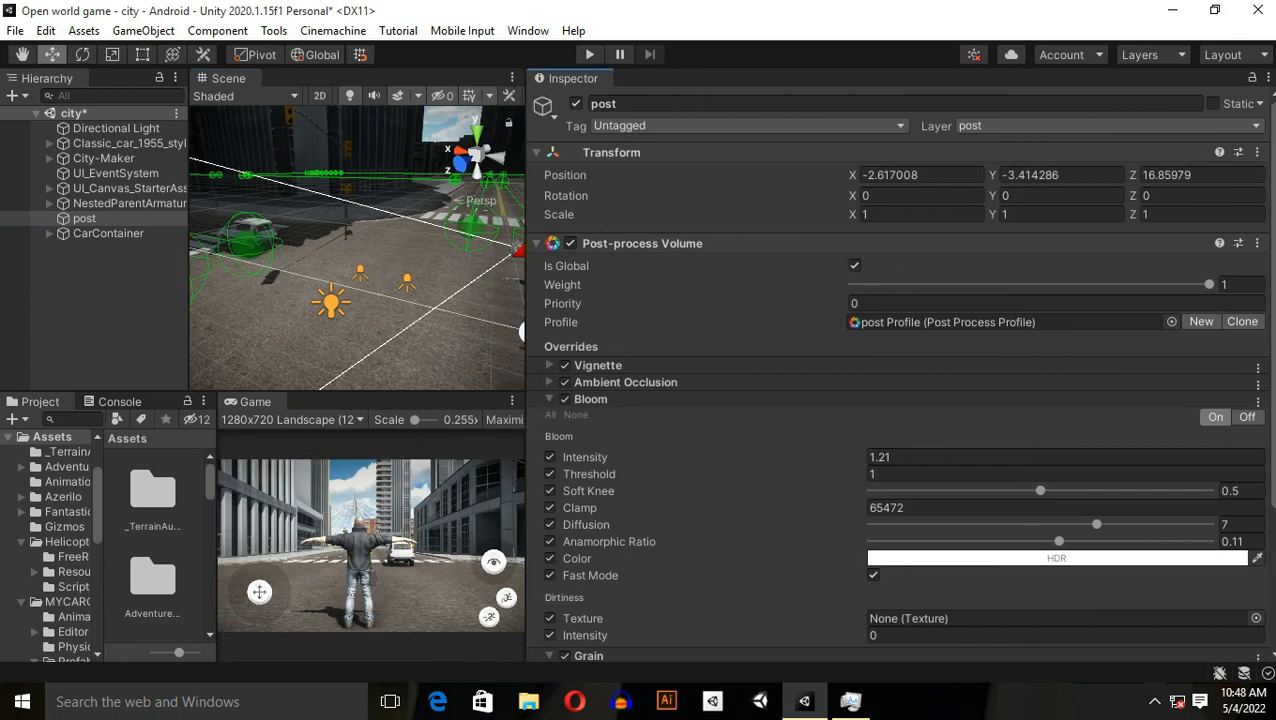
pyautogui.click(598, 365)
pyautogui.scroll(-3, 900, 400)
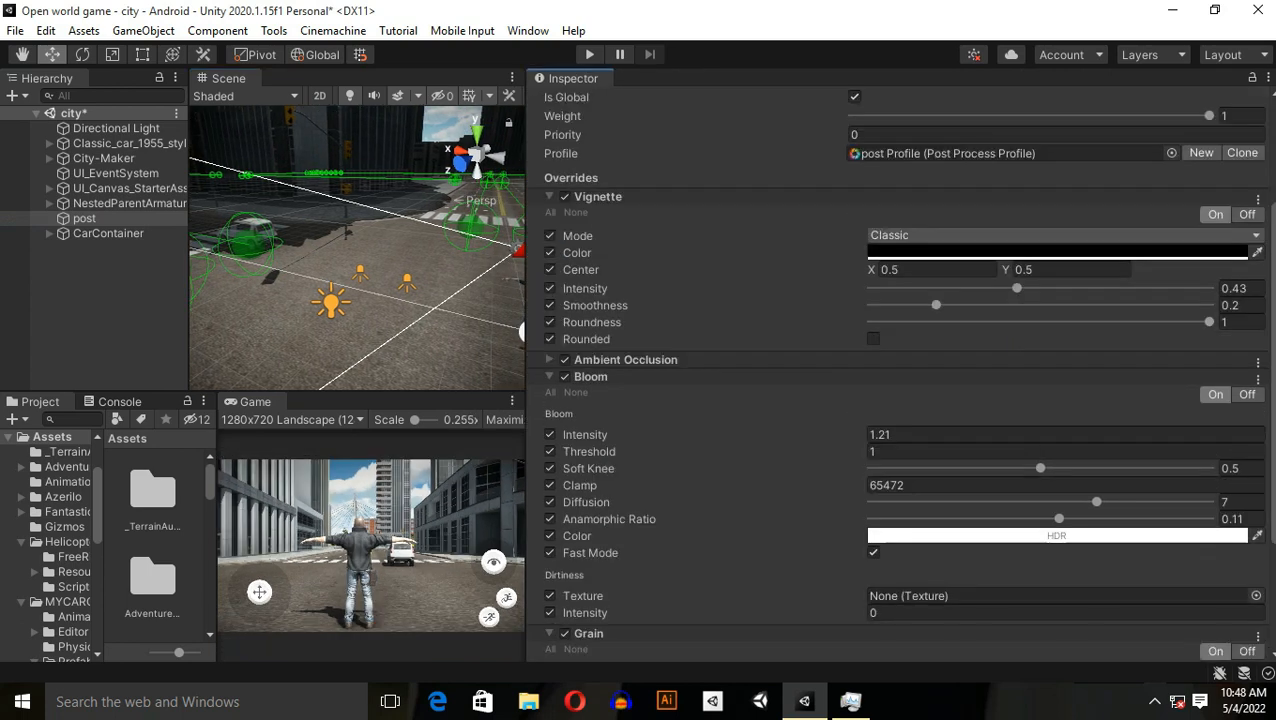
pyautogui.click(563, 359)
pyautogui.scroll(-3, 900, 400)
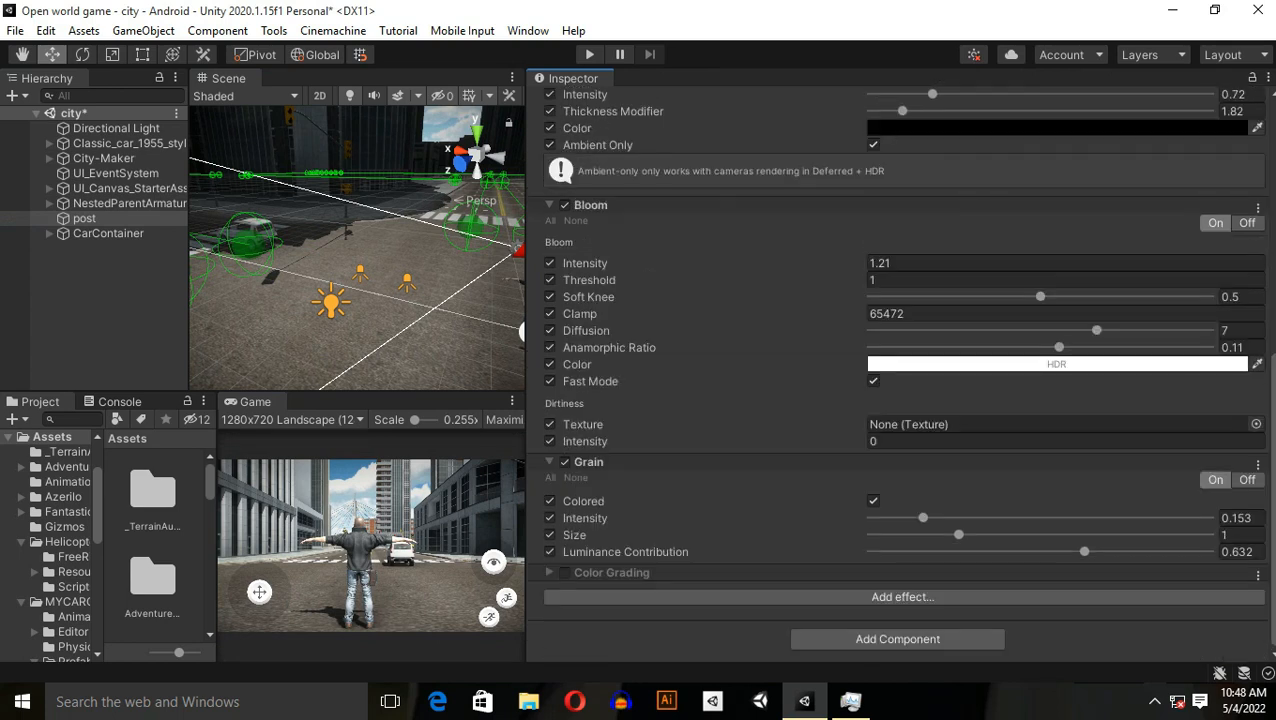
pyautogui.scroll(5, 900, 400)
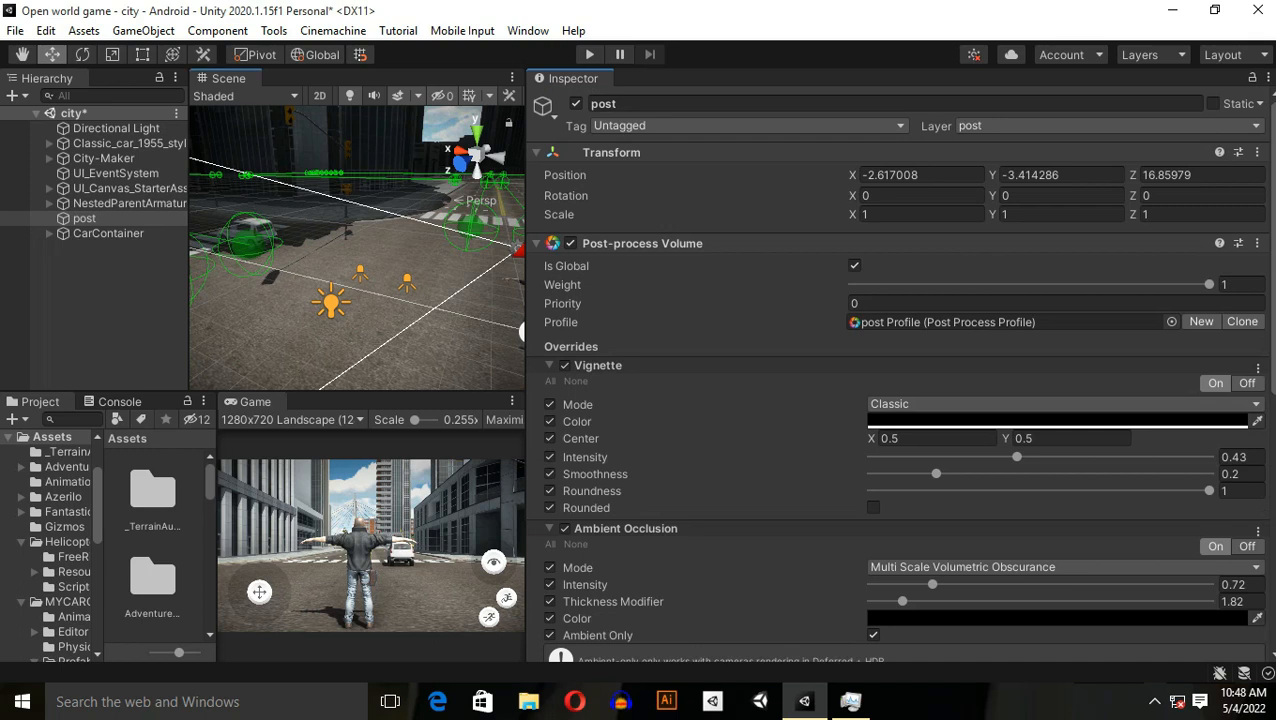
pyautogui.moveTo(527, 300); pyautogui.dragTo(465, 300)
pyautogui.scroll(-3, 900, 400)
pyautogui.scroll(-2, 900, 400)
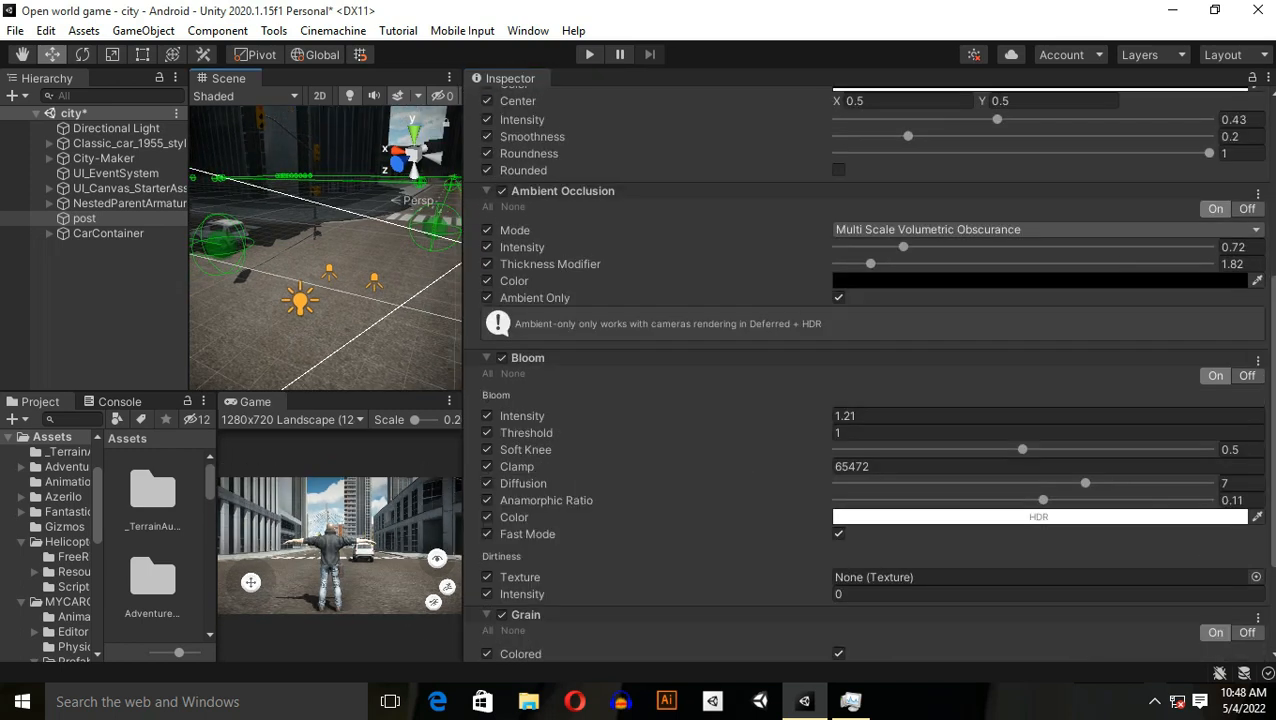
pyautogui.scroll(1, 900, 400)
pyautogui.scroll(5, 900, 400)
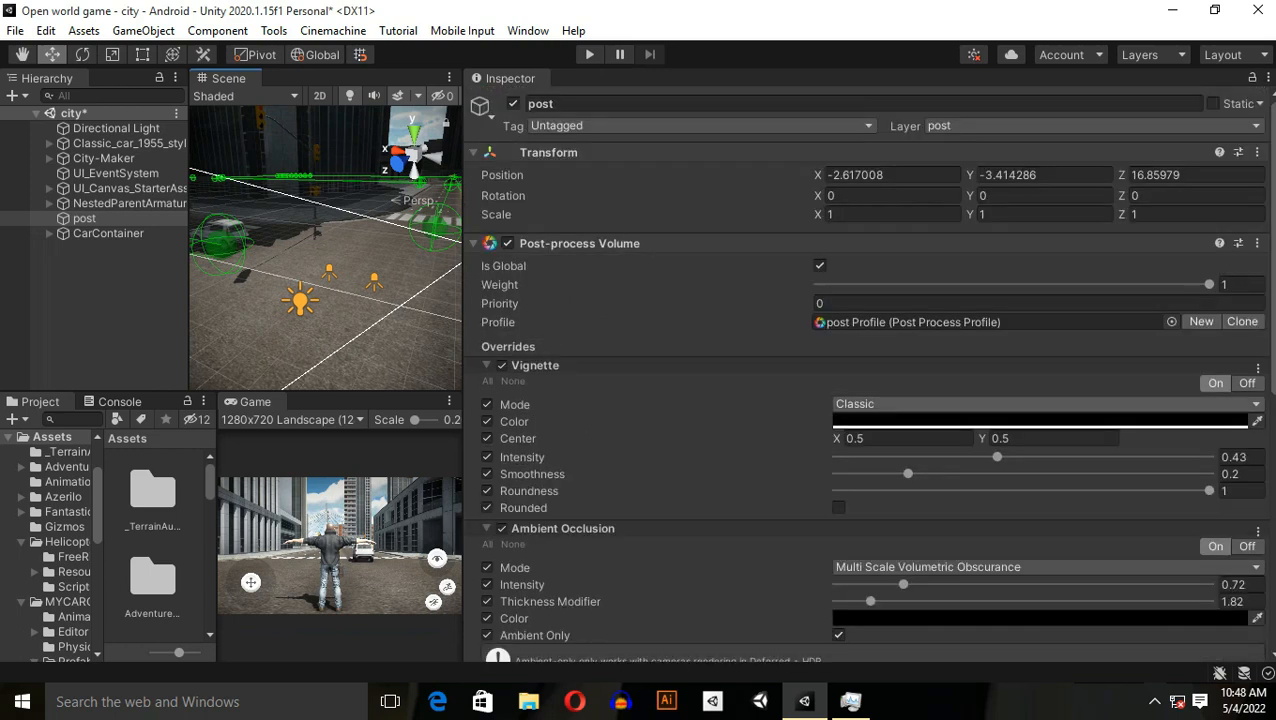
# Restore the panel layout, clear the selection and look around the city at street level.
pyautogui.moveTo(466, 300); pyautogui.dragTo(897, 300)
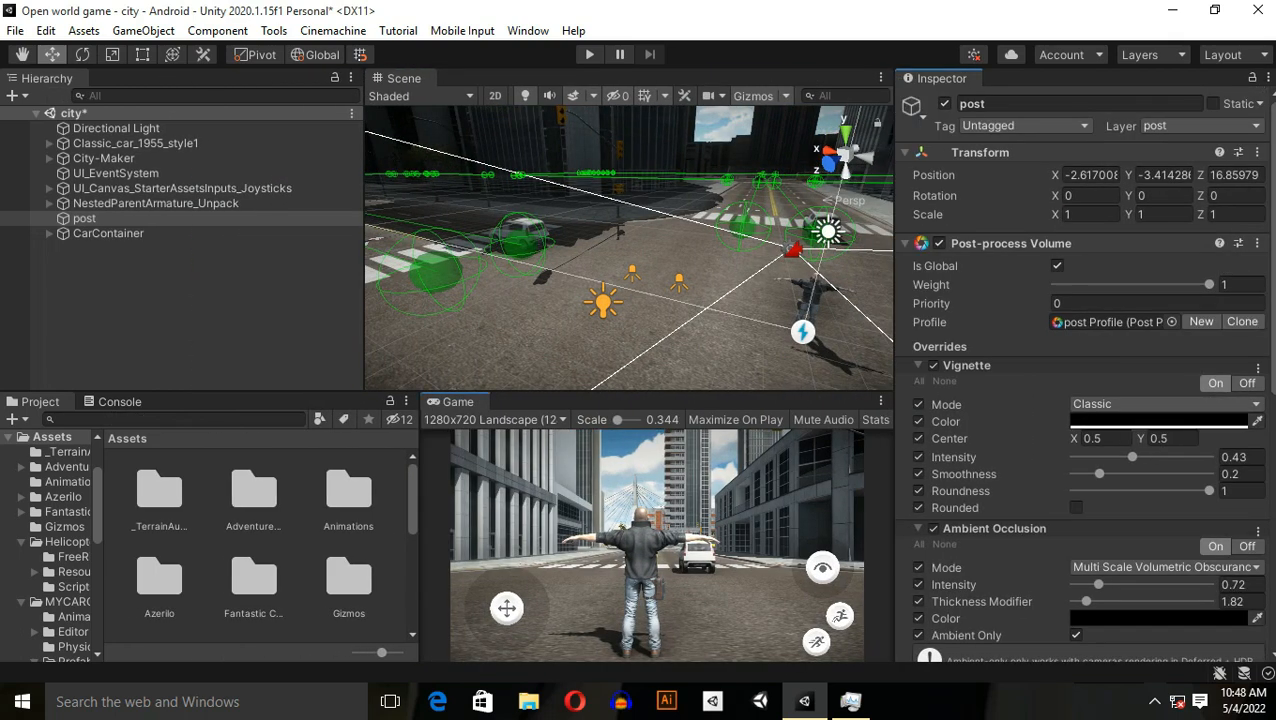
pyautogui.moveTo(420, 500); pyautogui.dragTo(215, 500)
pyautogui.click(180, 300)
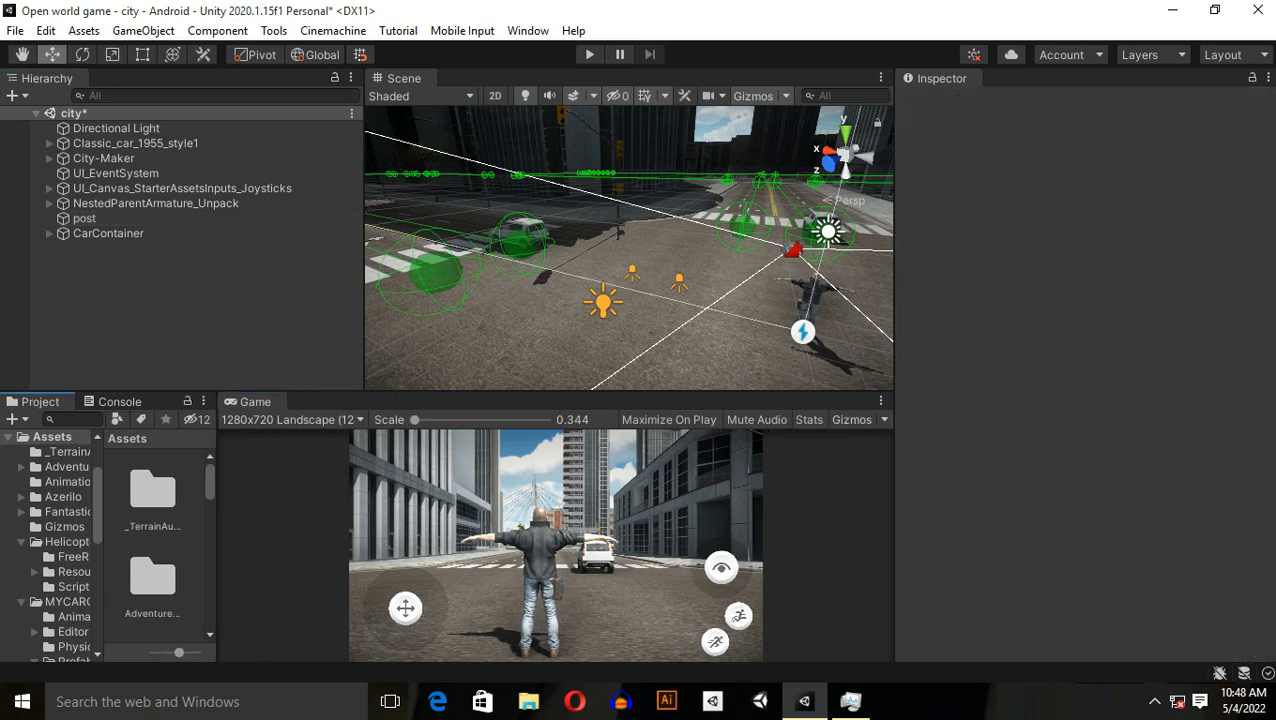
pyautogui.moveTo(215, 520); pyautogui.dragTo(375, 520)
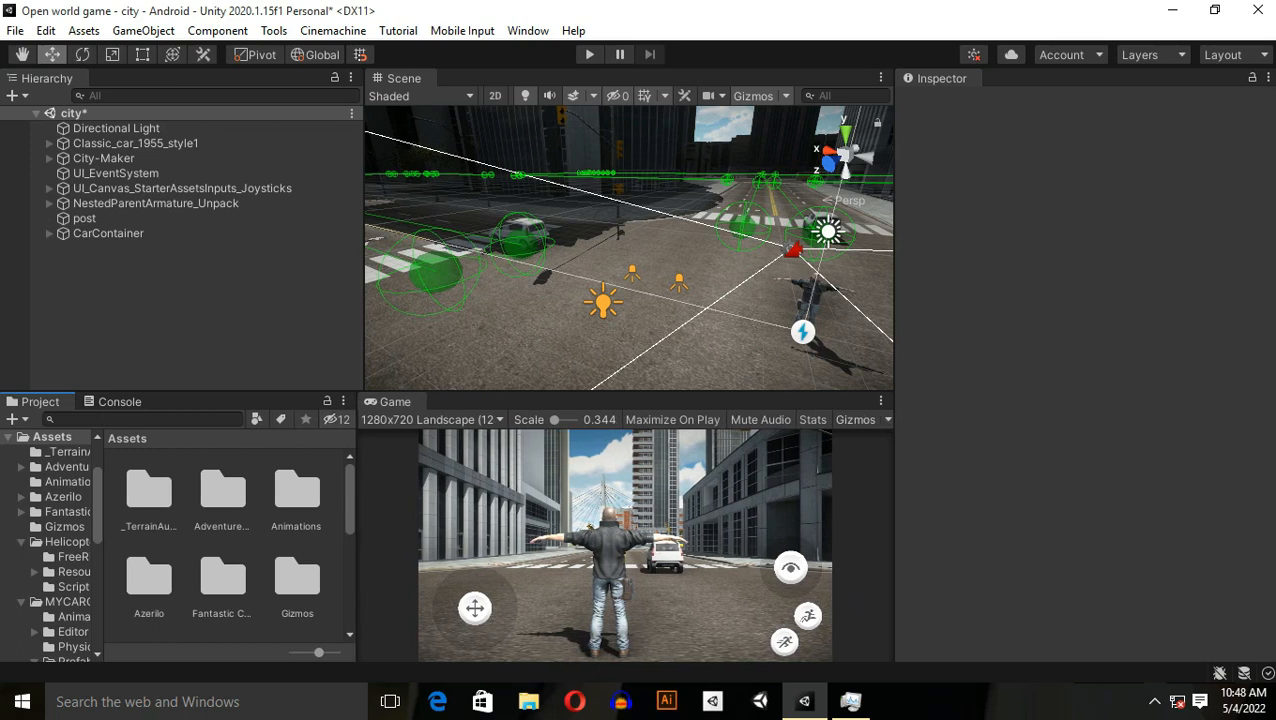
pyautogui.moveTo(620, 250); pyautogui.dragTo(700, 250, button='right')
pyautogui.moveTo(620, 250); pyautogui.dragTo(500, 300, button='right')
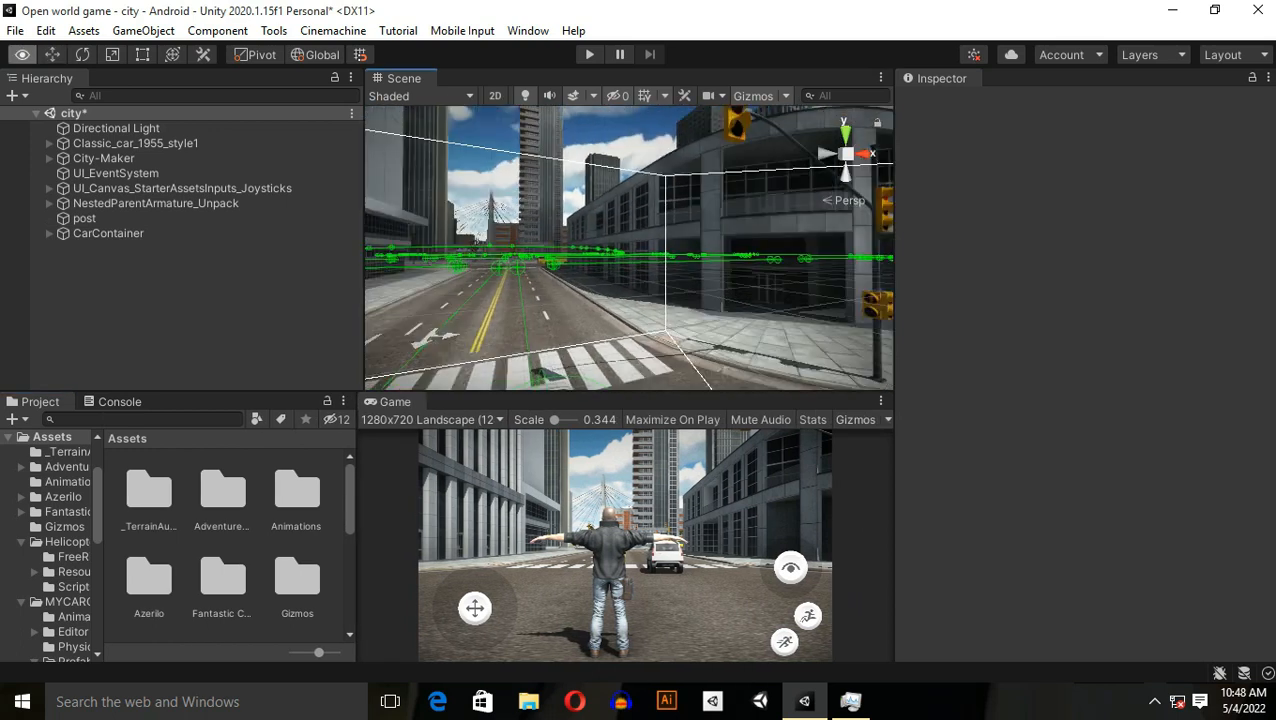
pyautogui.moveTo(620, 280); pyautogui.dragTo(635, 235, button='right')
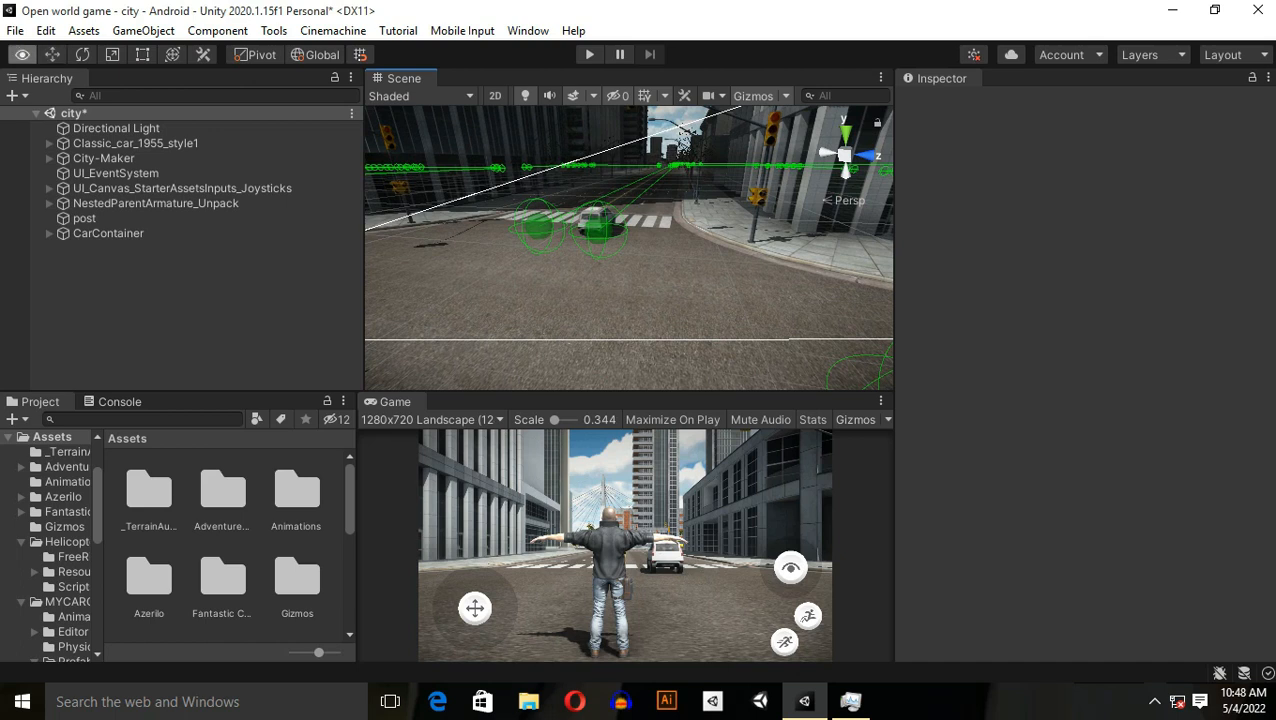
pyautogui.moveTo(680, 135)
pyautogui.mouseDown(button='right')
pyautogui.moveTo(381, 281)
pyautogui.moveTo(482, 304)
pyautogui.moveTo(560, 300)
pyautogui.moveTo(600, 260)
pyautogui.moveTo(640, 330)
pyautogui.moveTo(600, 250)
pyautogui.moveTo(570, 235)
pyautogui.moveTo(620, 260)
pyautogui.mouseUp(button='right')
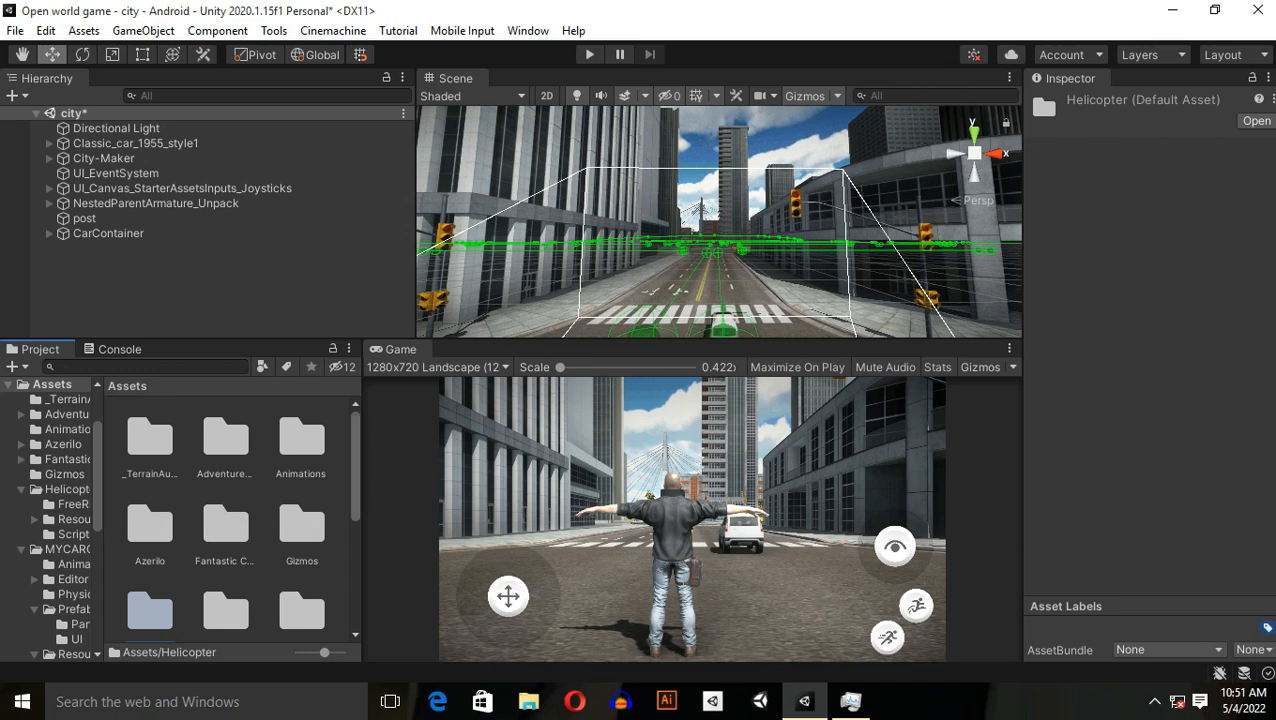
# Open the Race scene from the Helicopter folder in the Project panel.
pyautogui.moveTo(364, 500); pyautogui.dragTo(822, 500)
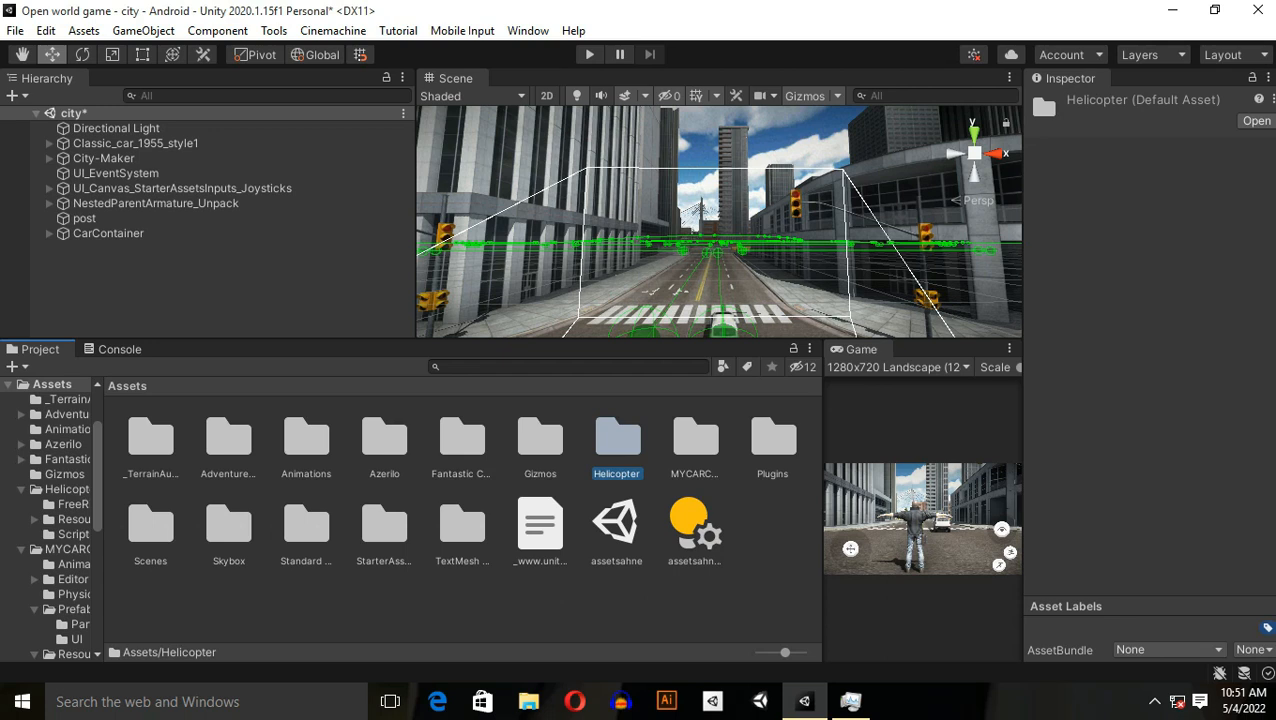
pyautogui.click(600, 610)
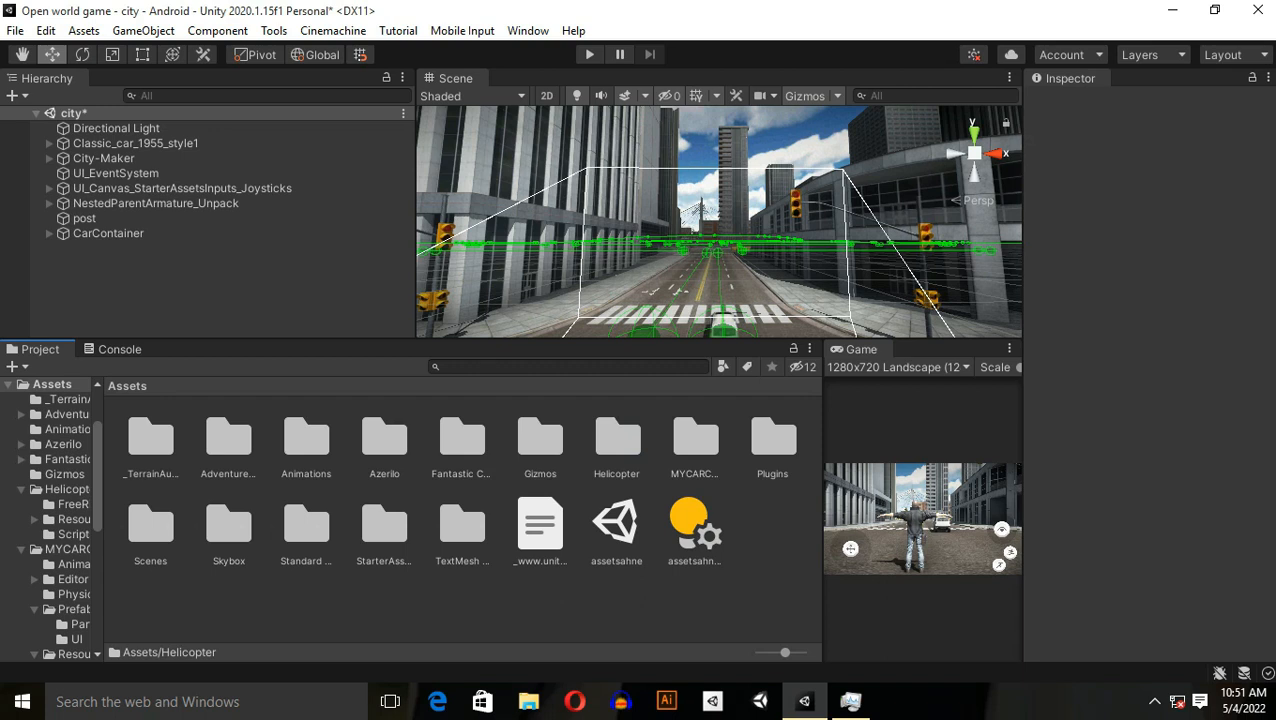
pyautogui.doubleClick(616, 440)
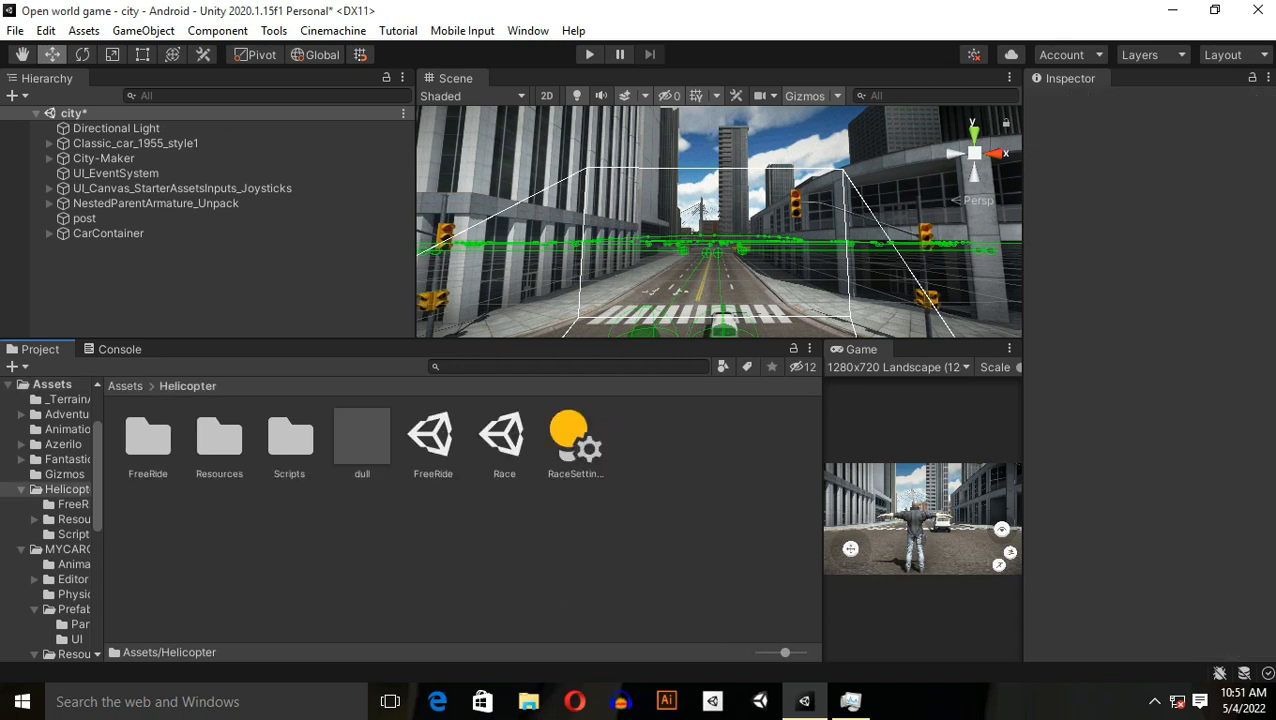
pyautogui.click(433, 440)
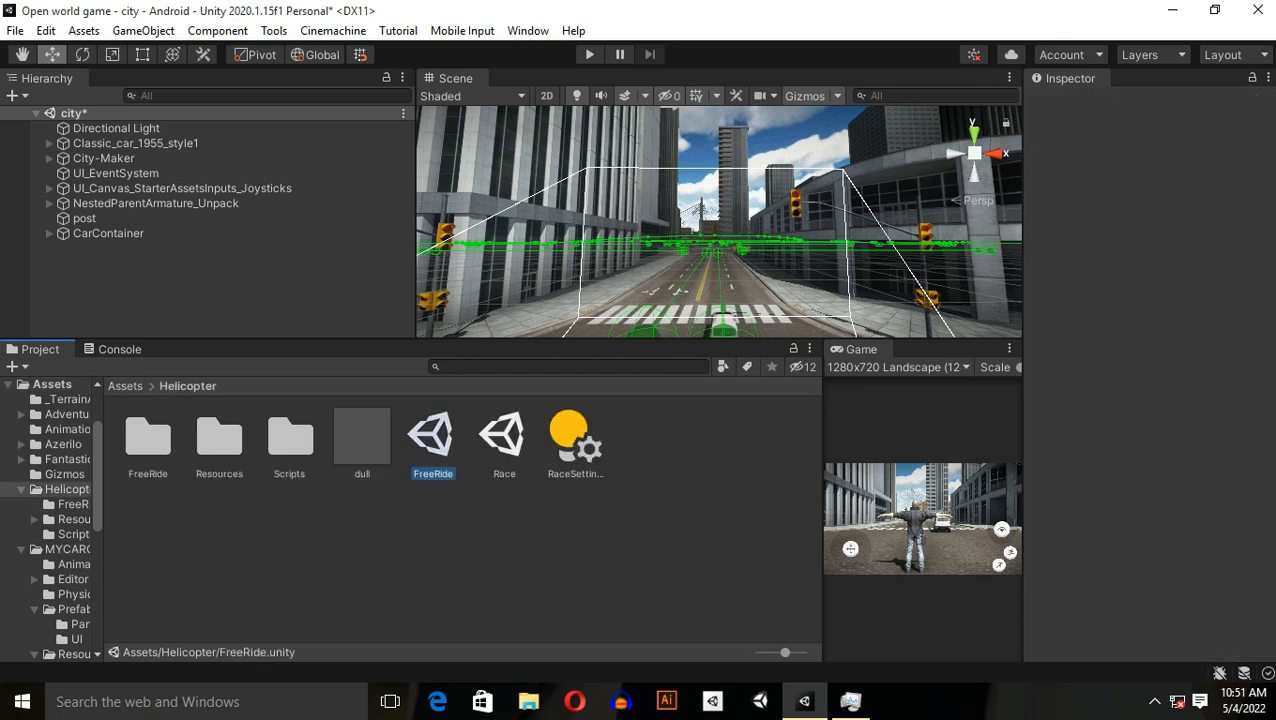
pyautogui.click(504, 440)
pyautogui.doubleClick(504, 440)
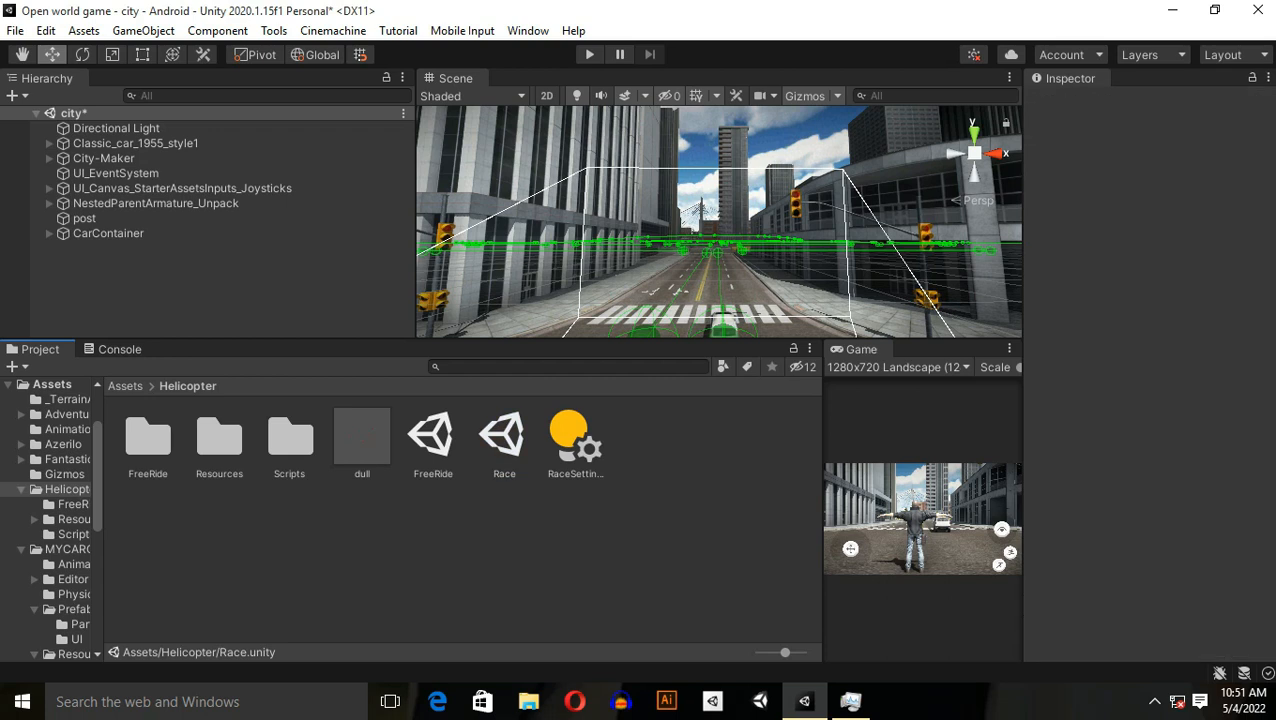
pyautogui.click(618, 389)
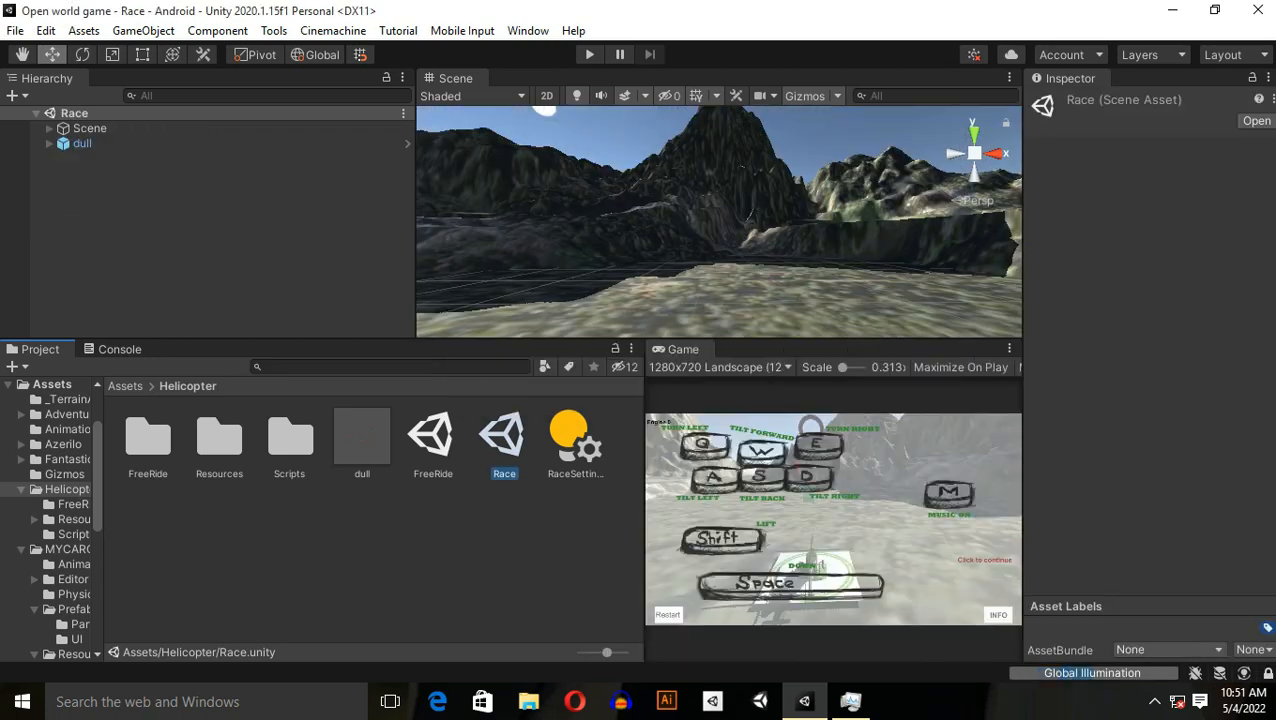
pyautogui.moveTo(822, 500); pyautogui.dragTo(262, 500)
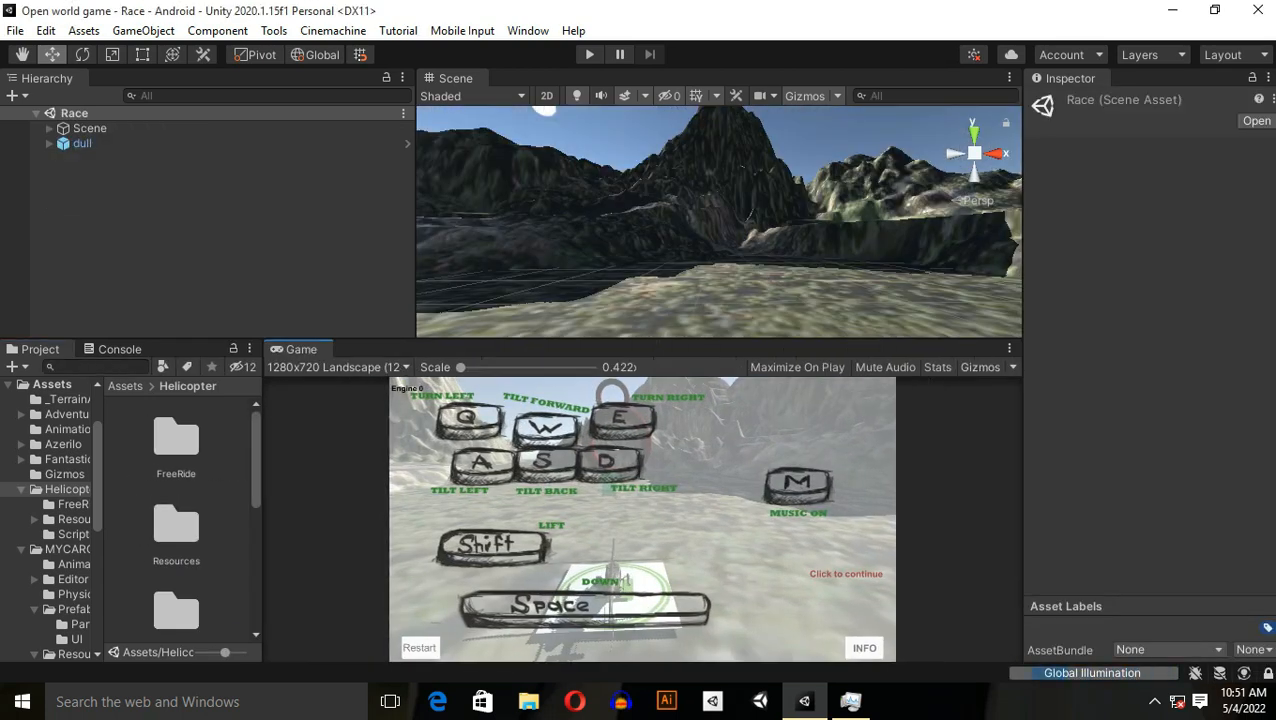
pyautogui.hotkey('ctrl', 'p')
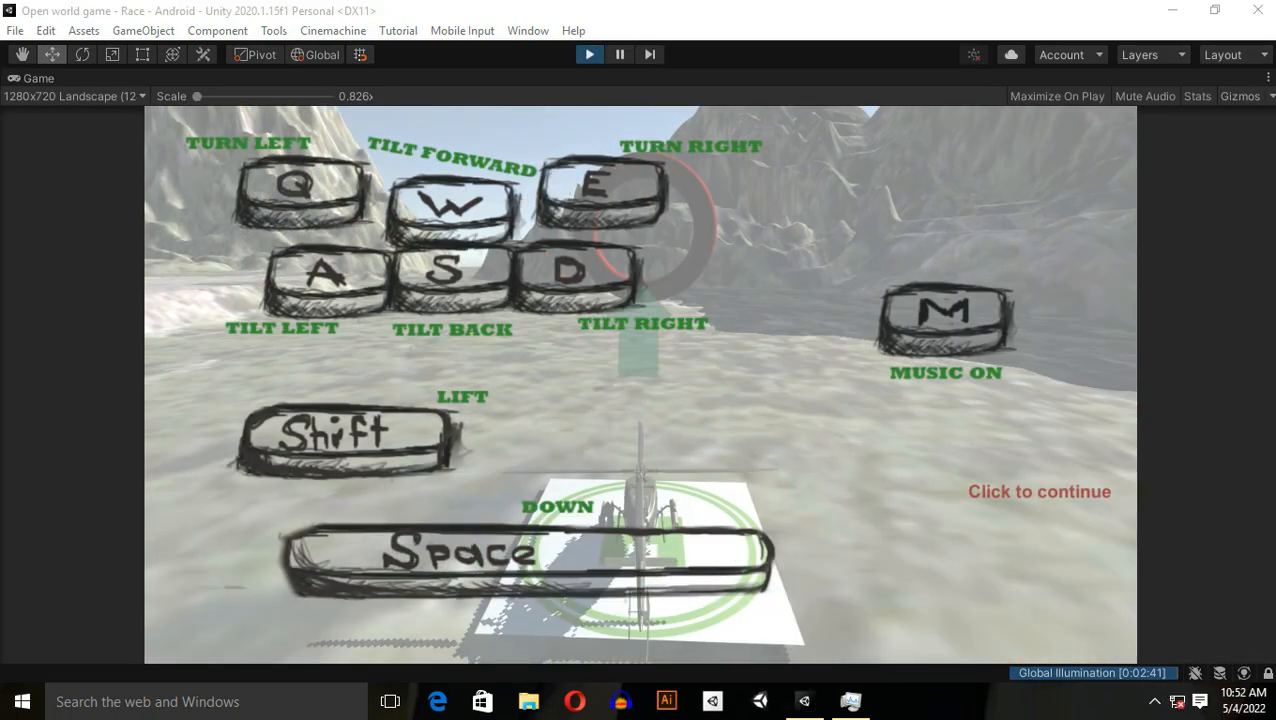
pyautogui.click(640, 400)
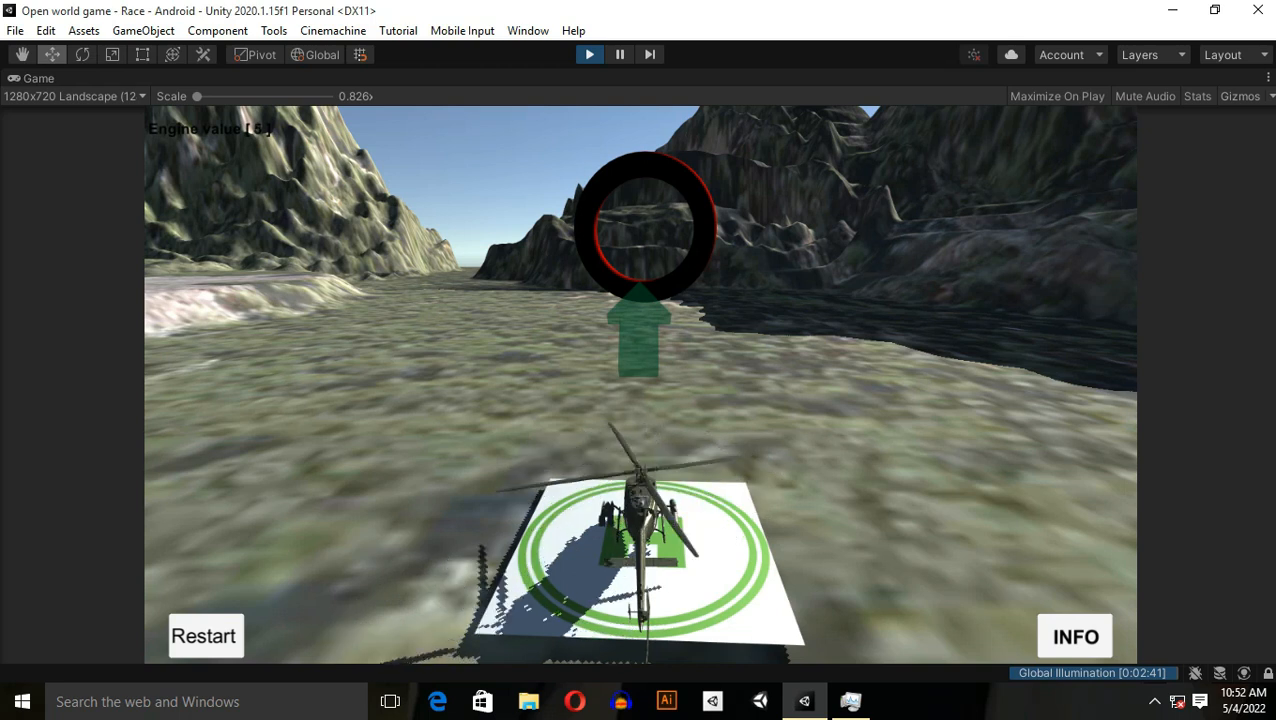
pyautogui.press('w')
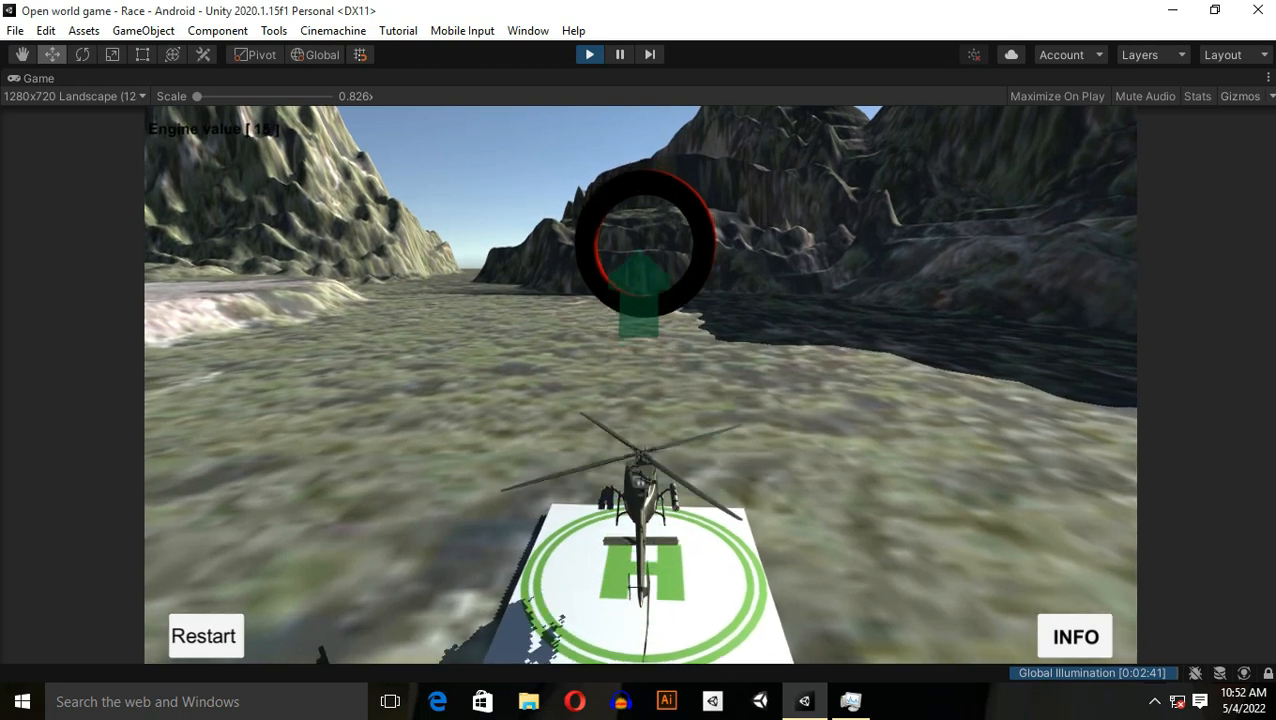
pyautogui.press('w')
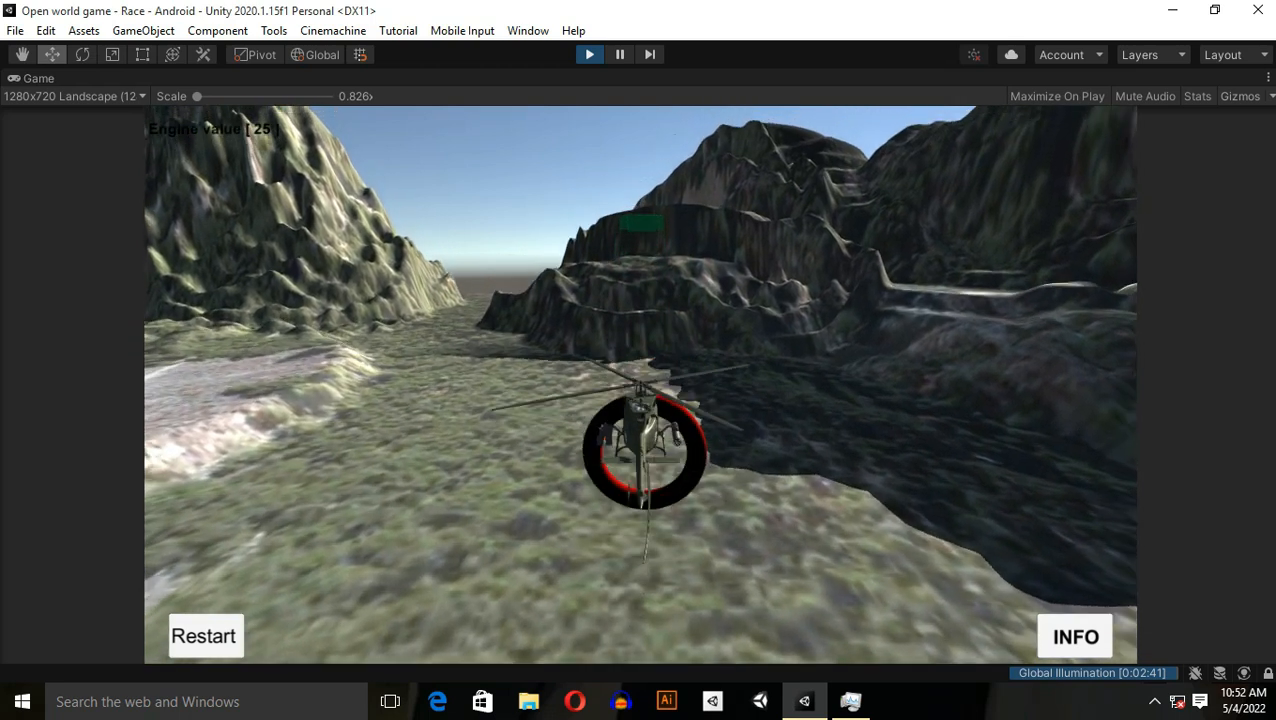
pyautogui.press('w')
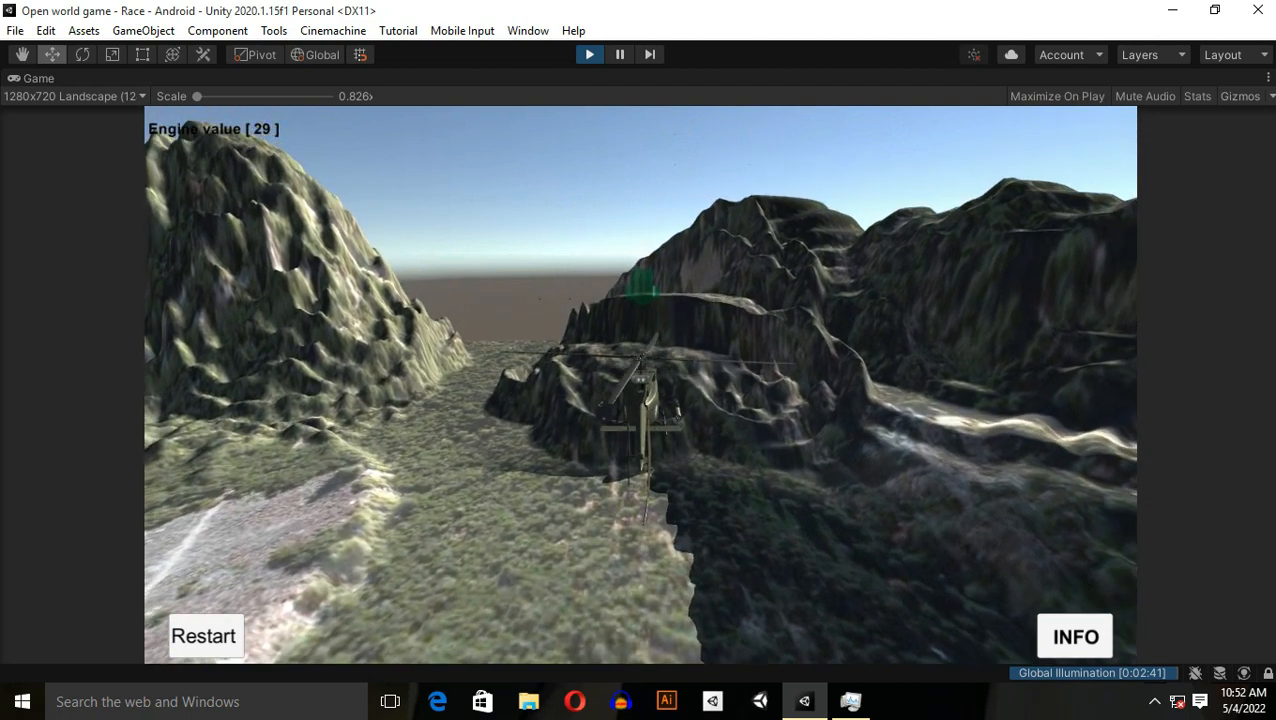
pyautogui.press('w')
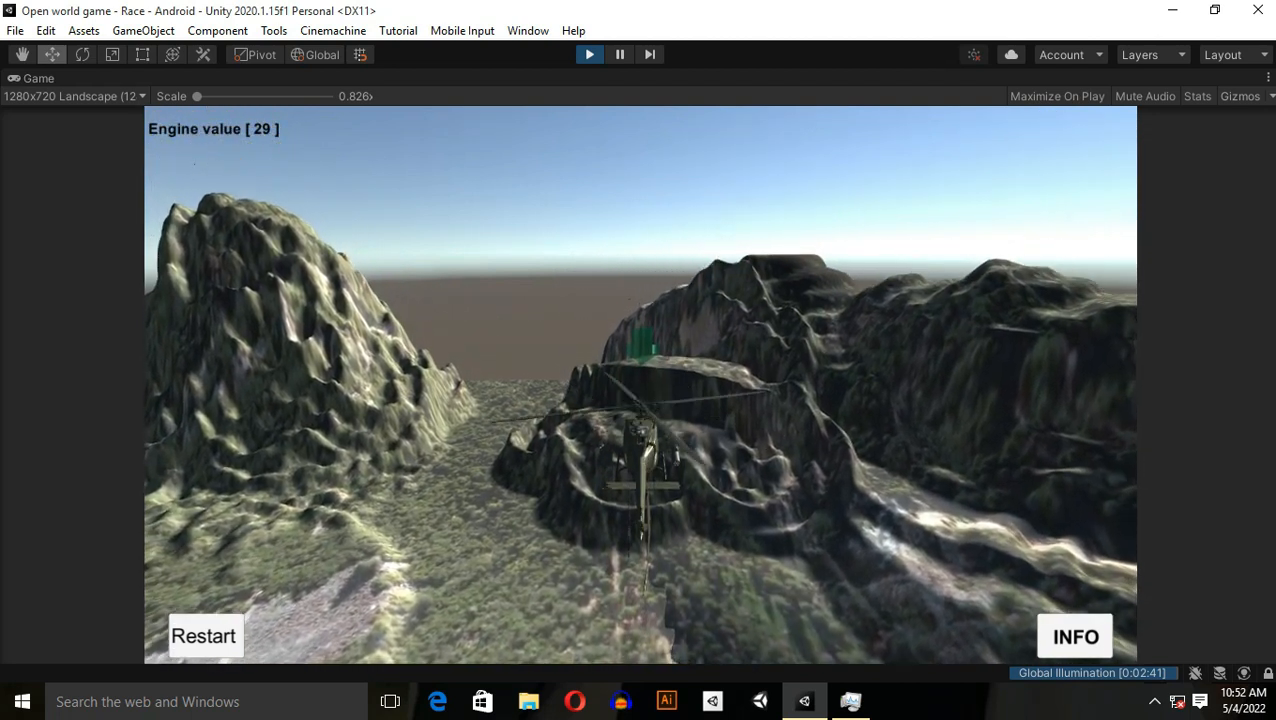
pyautogui.press('a')
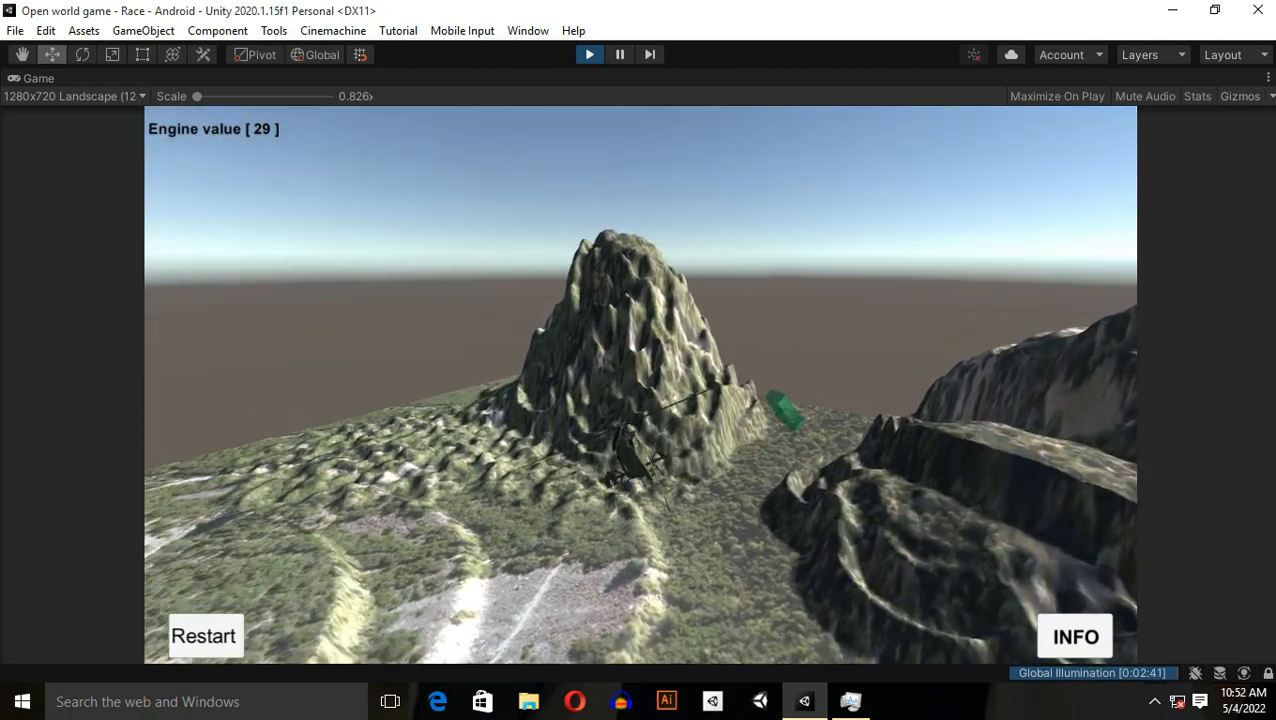
pyautogui.press('a')
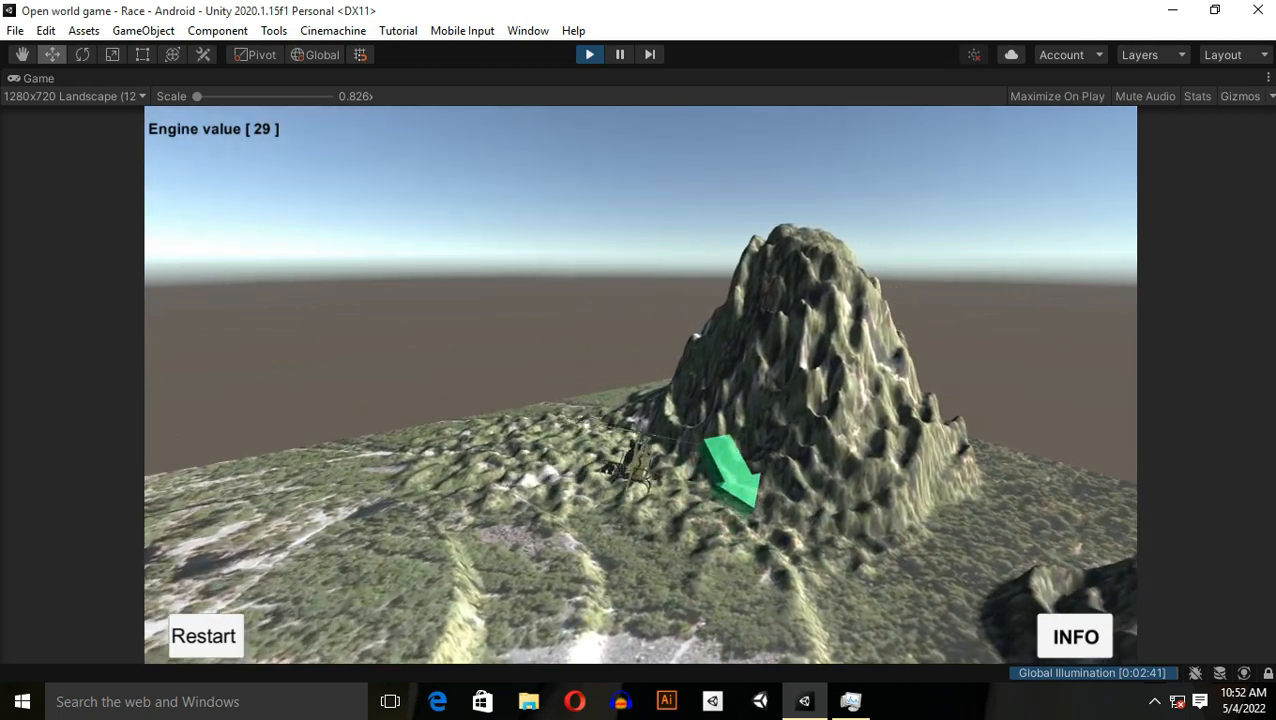
pyautogui.press('a')
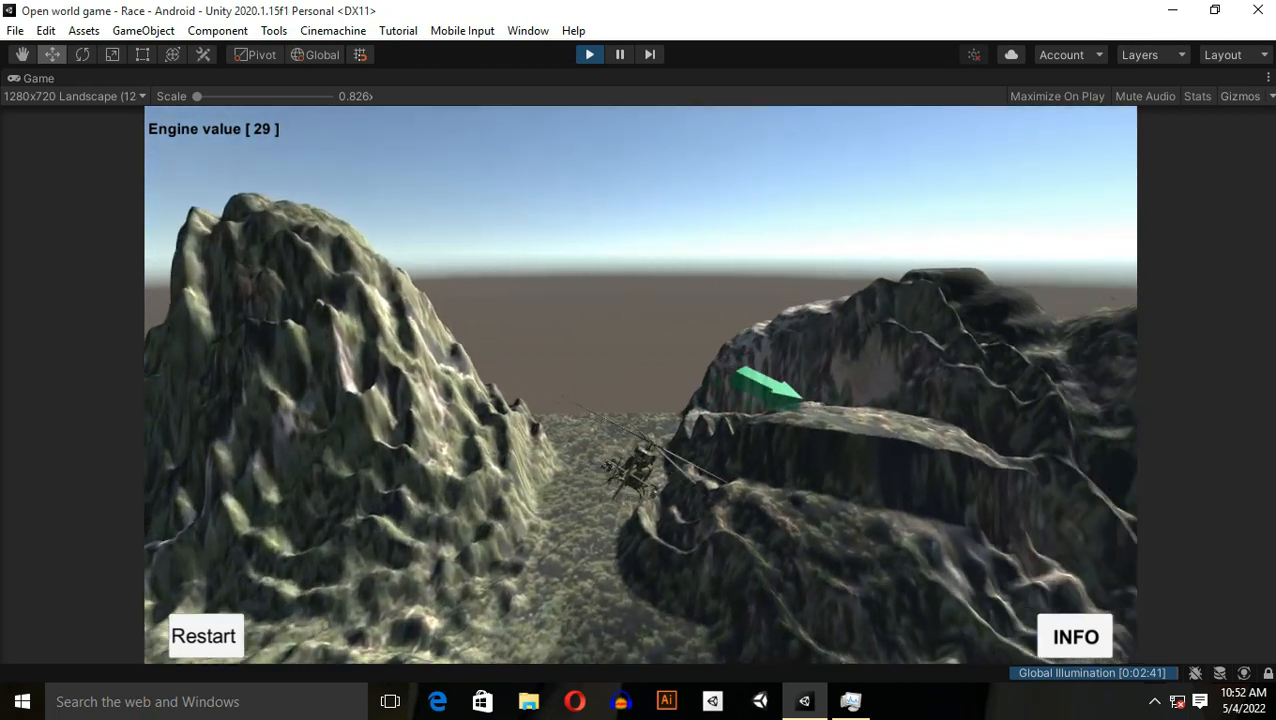
pyautogui.press('a')
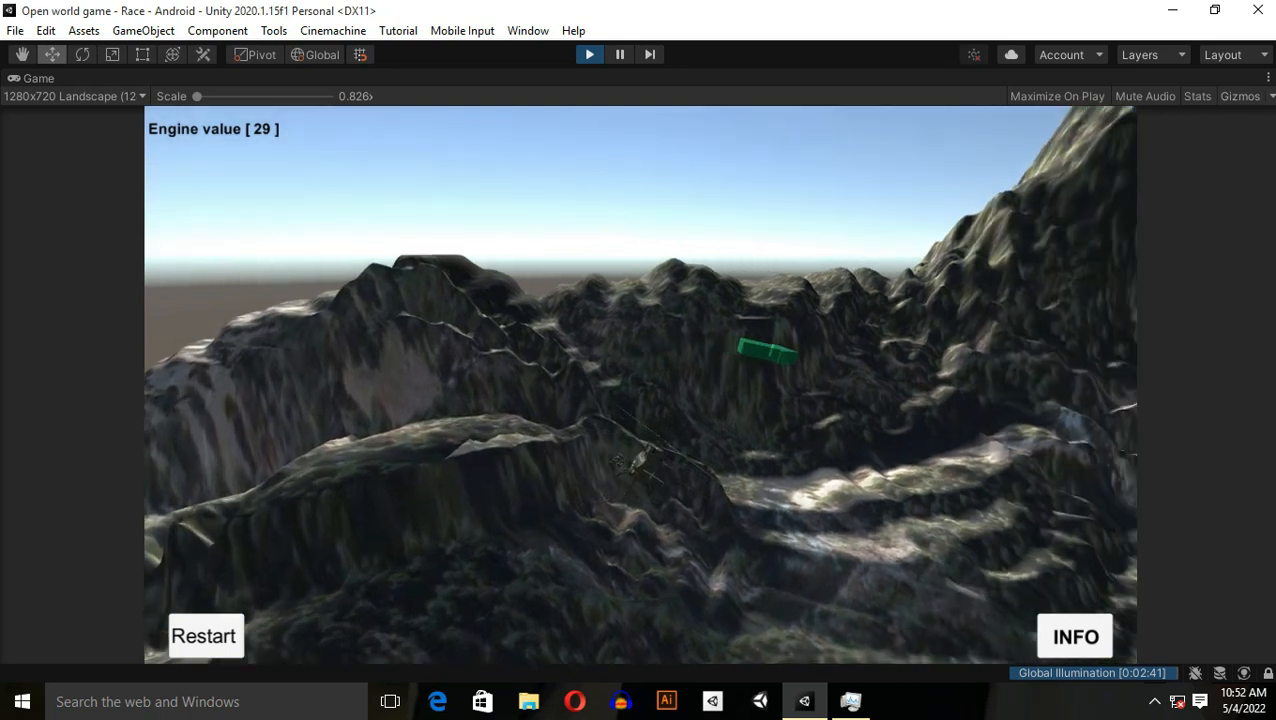
pyautogui.press('a')
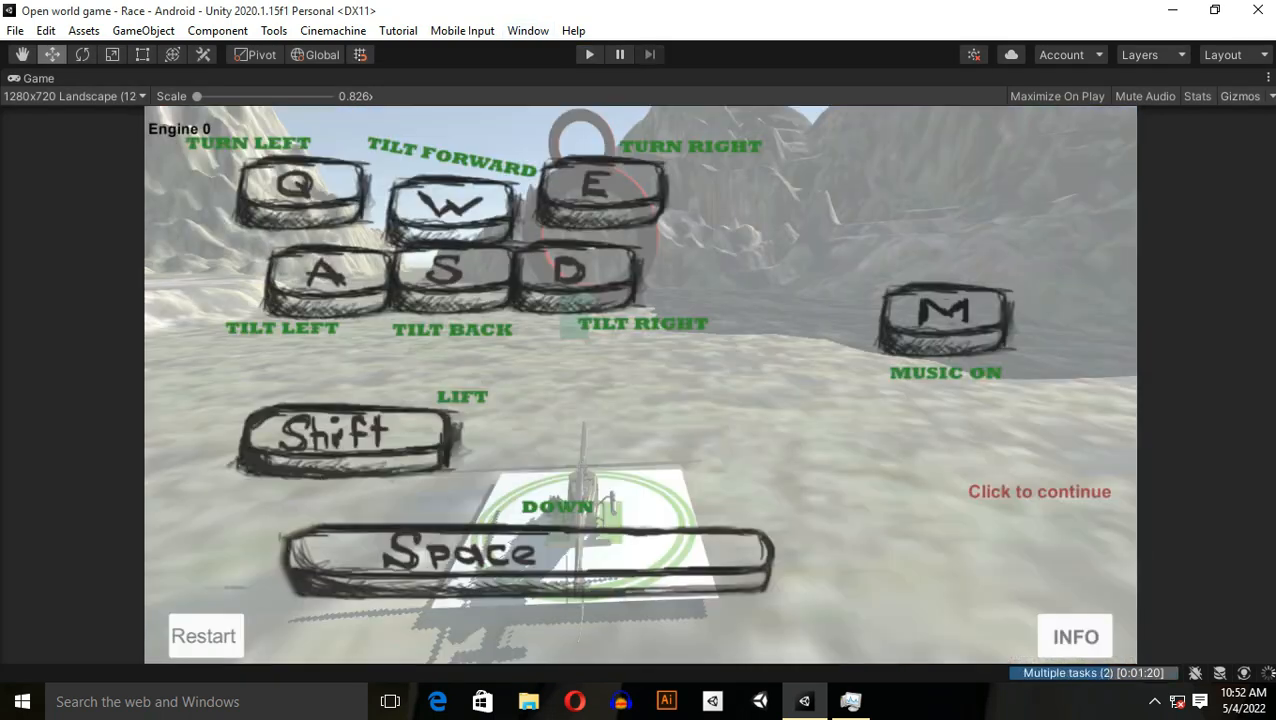
pyautogui.hotkey('ctrl', 'p')
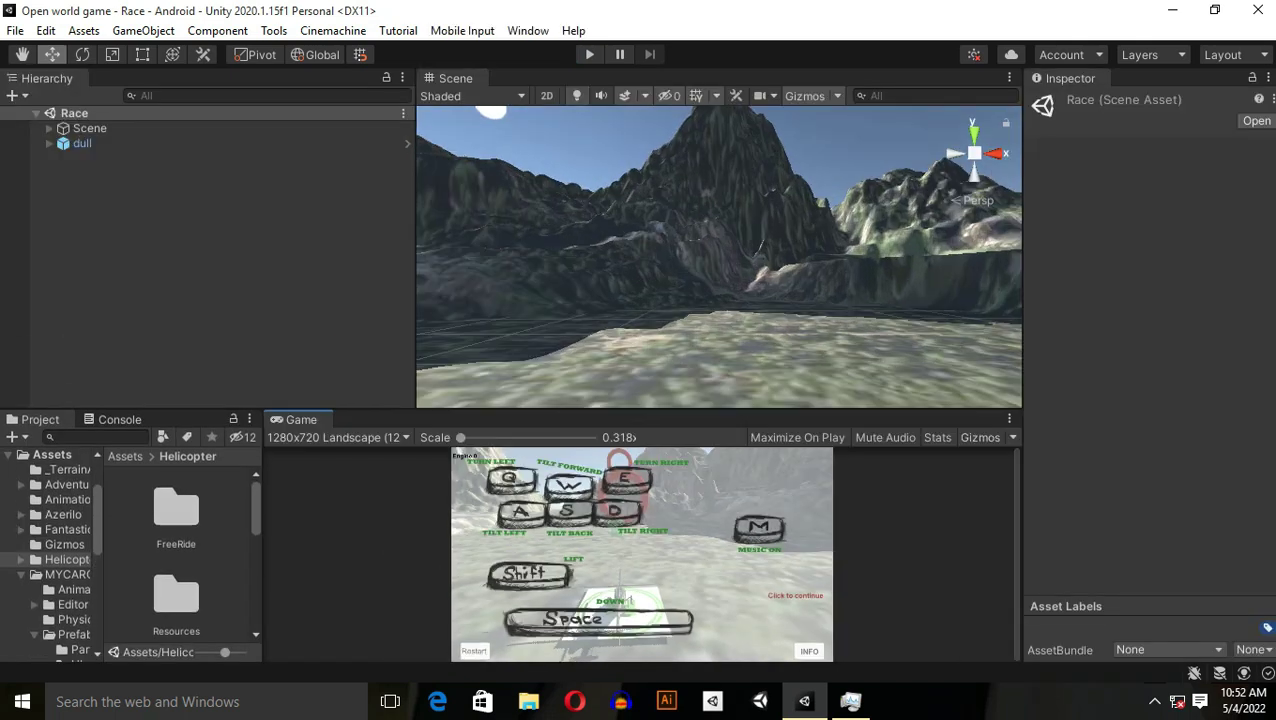
# Save the dull helicopter object as a prefab in Assets/Helicopter, then reopen the city scene.
pyautogui.click(49, 143)
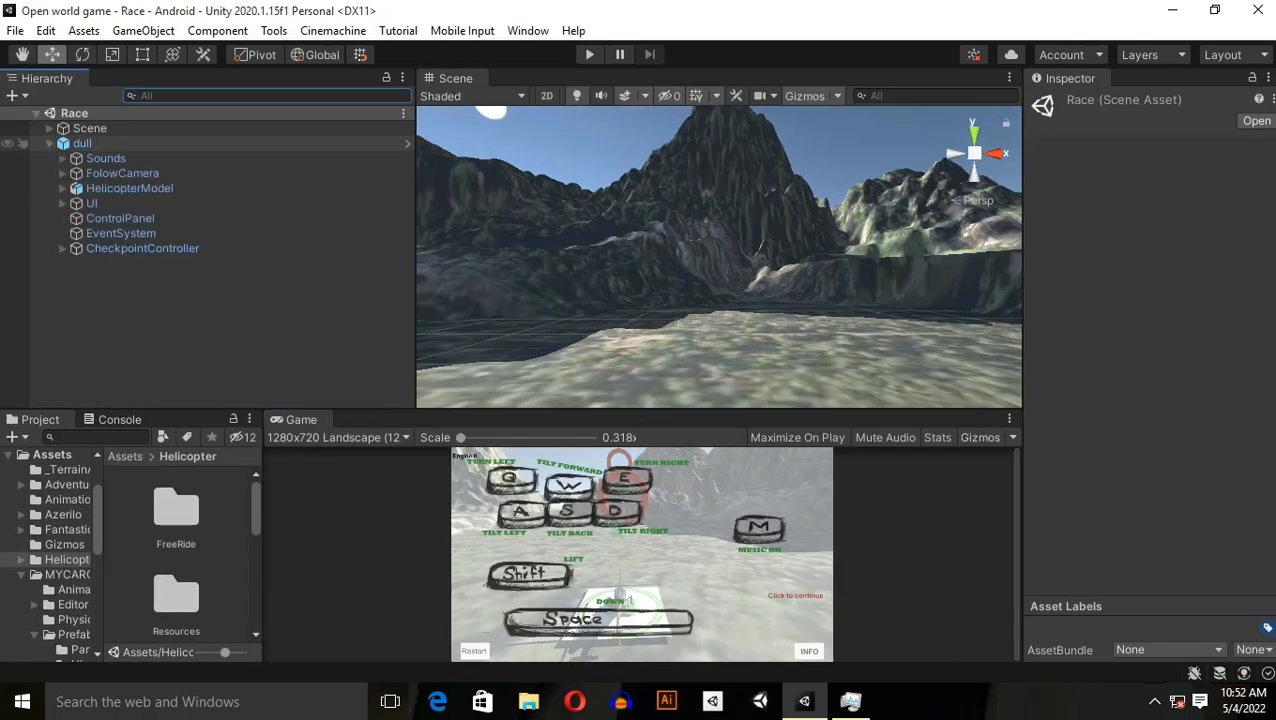
pyautogui.click(105, 158)
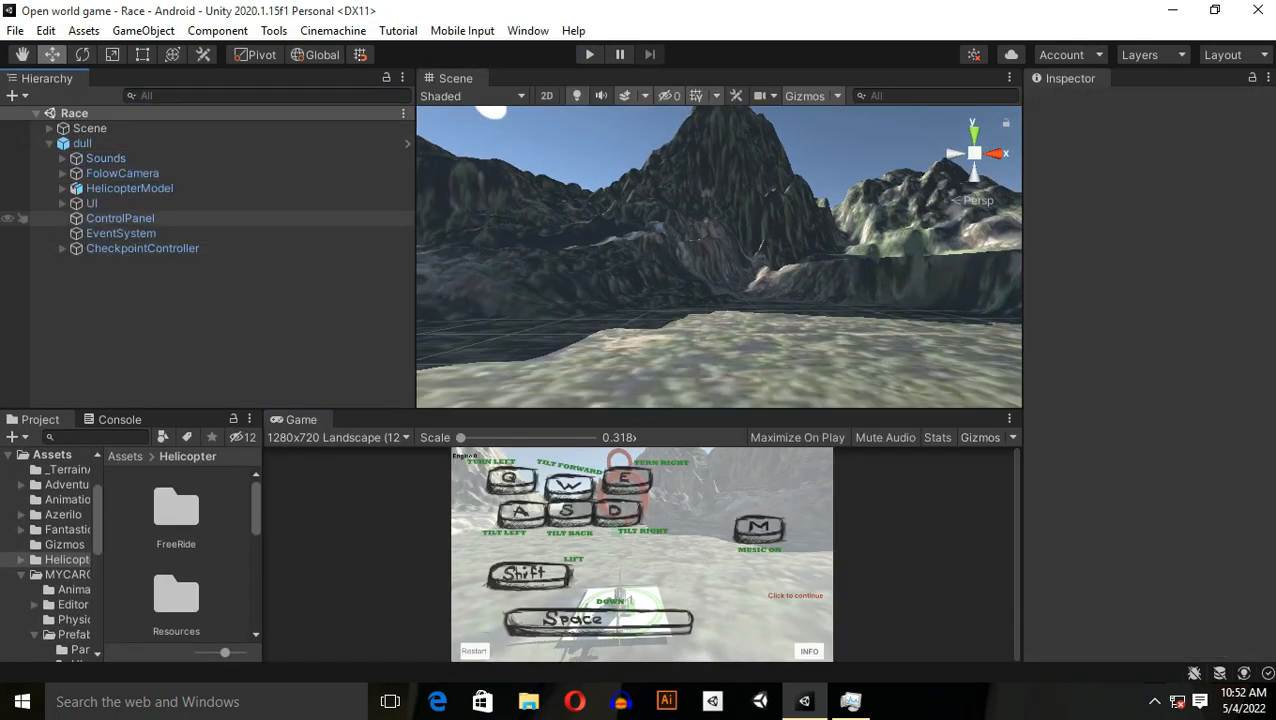
pyautogui.click(82, 143)
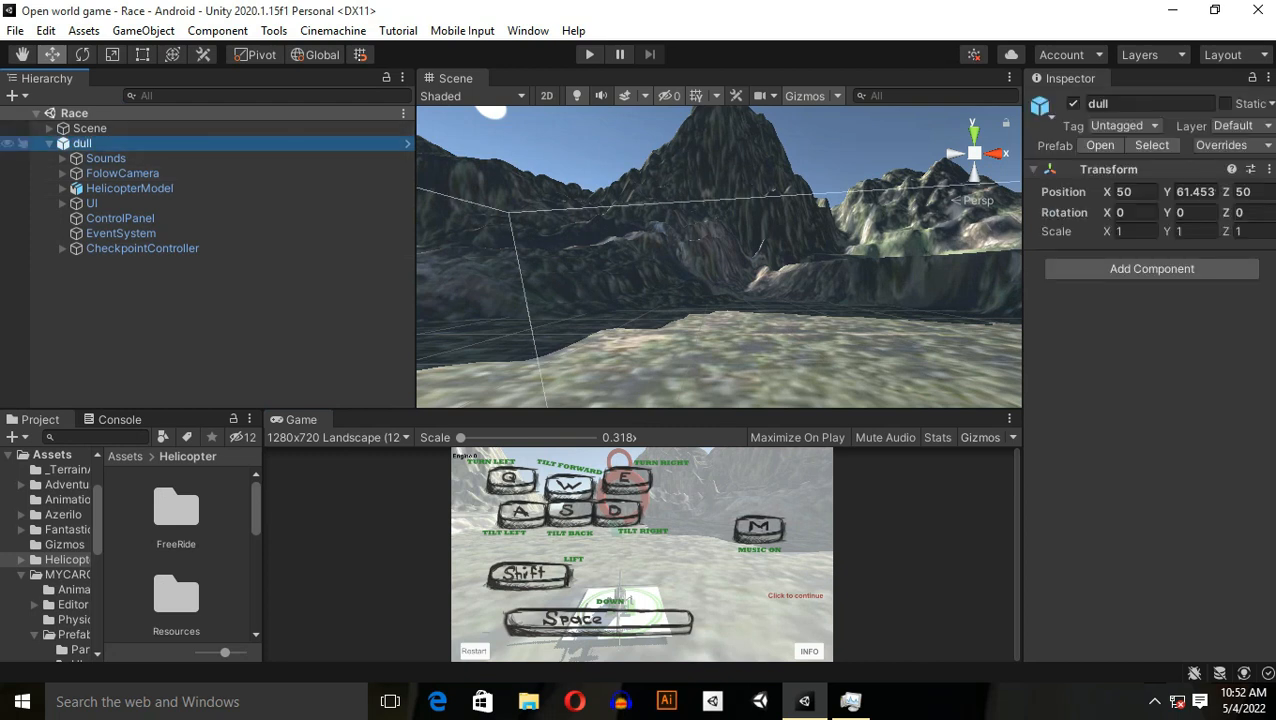
pyautogui.press('F2')
pyautogui.click(106, 158)
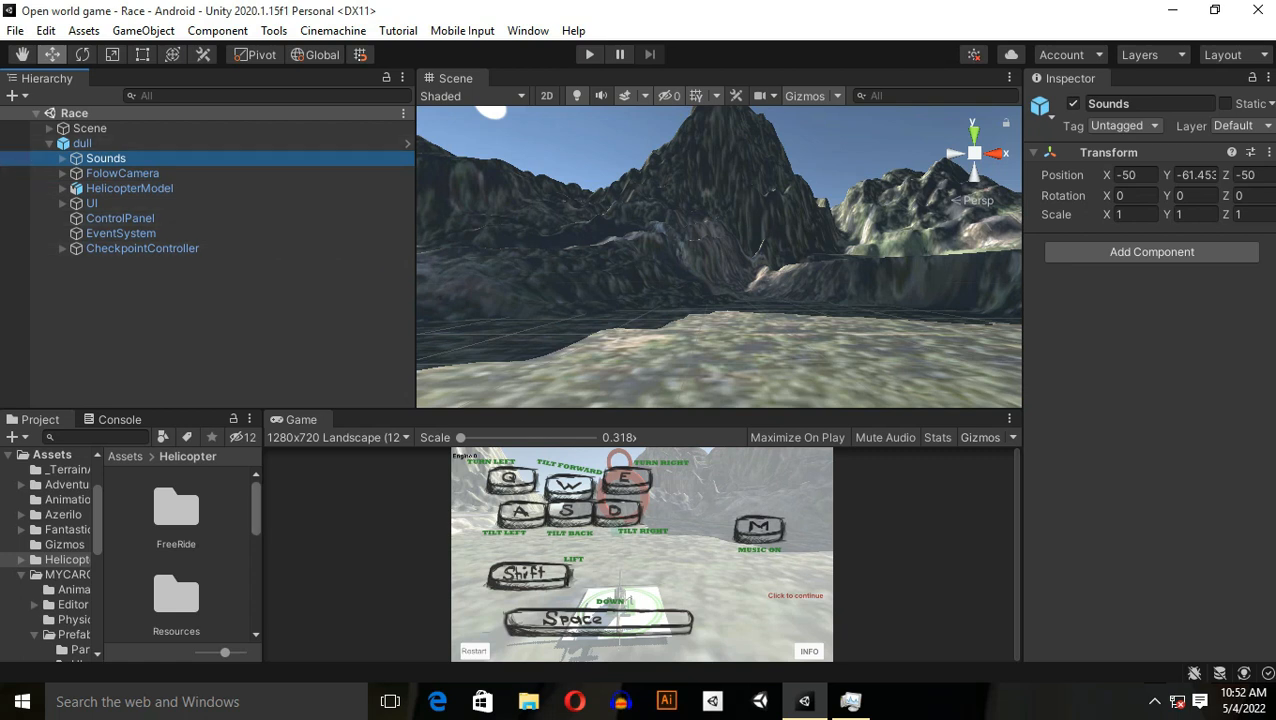
pyautogui.moveTo(82, 143); pyautogui.dragTo(362, 510)
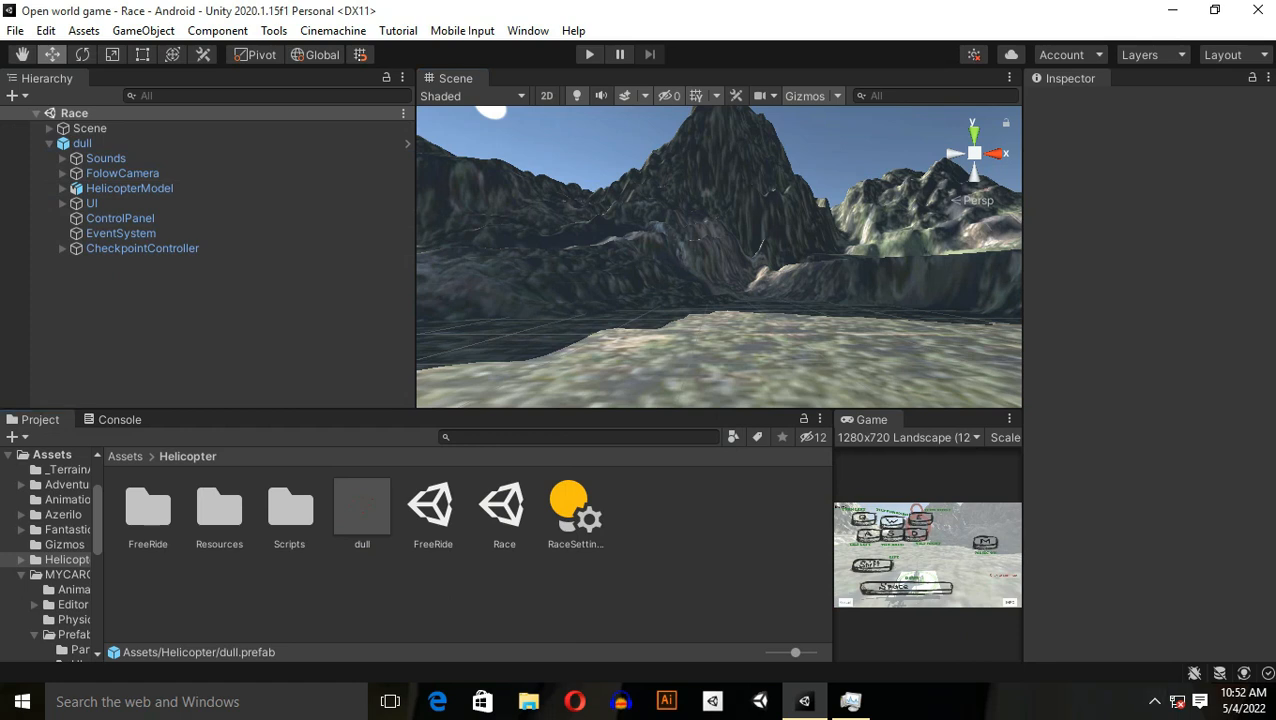
pyautogui.write('ci')
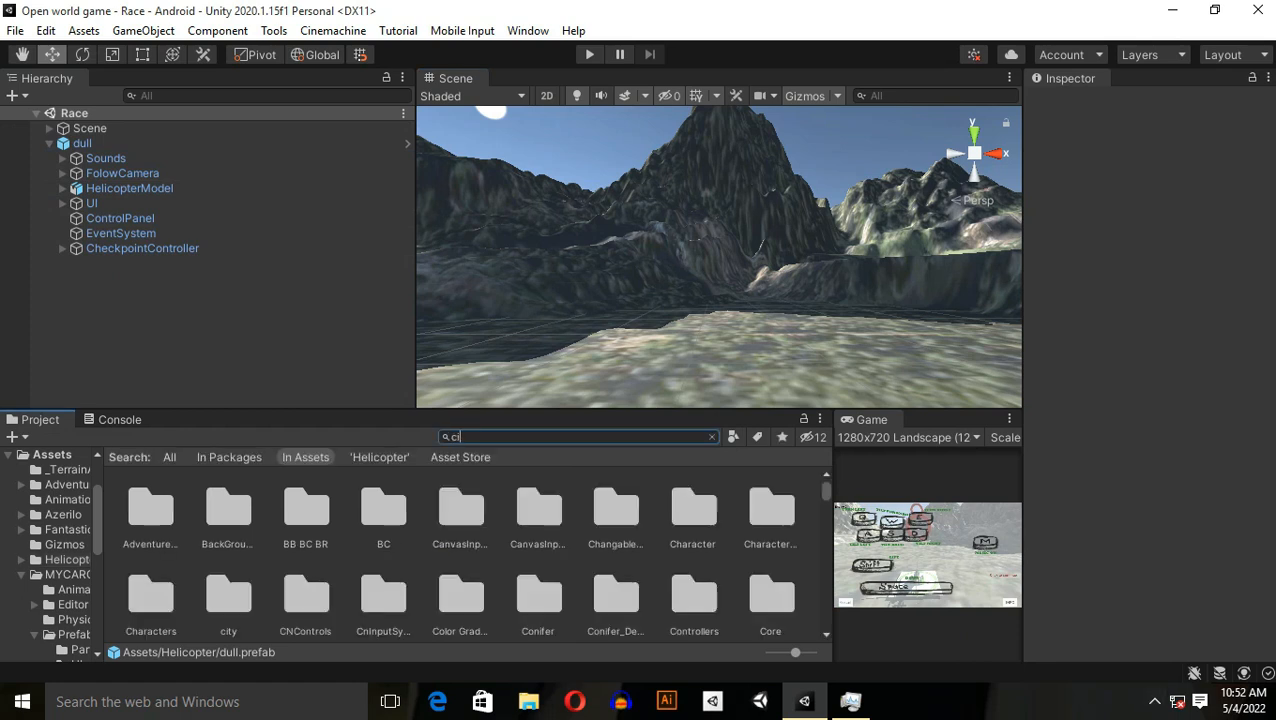
pyautogui.write('ty')
pyautogui.doubleClick(290, 507)
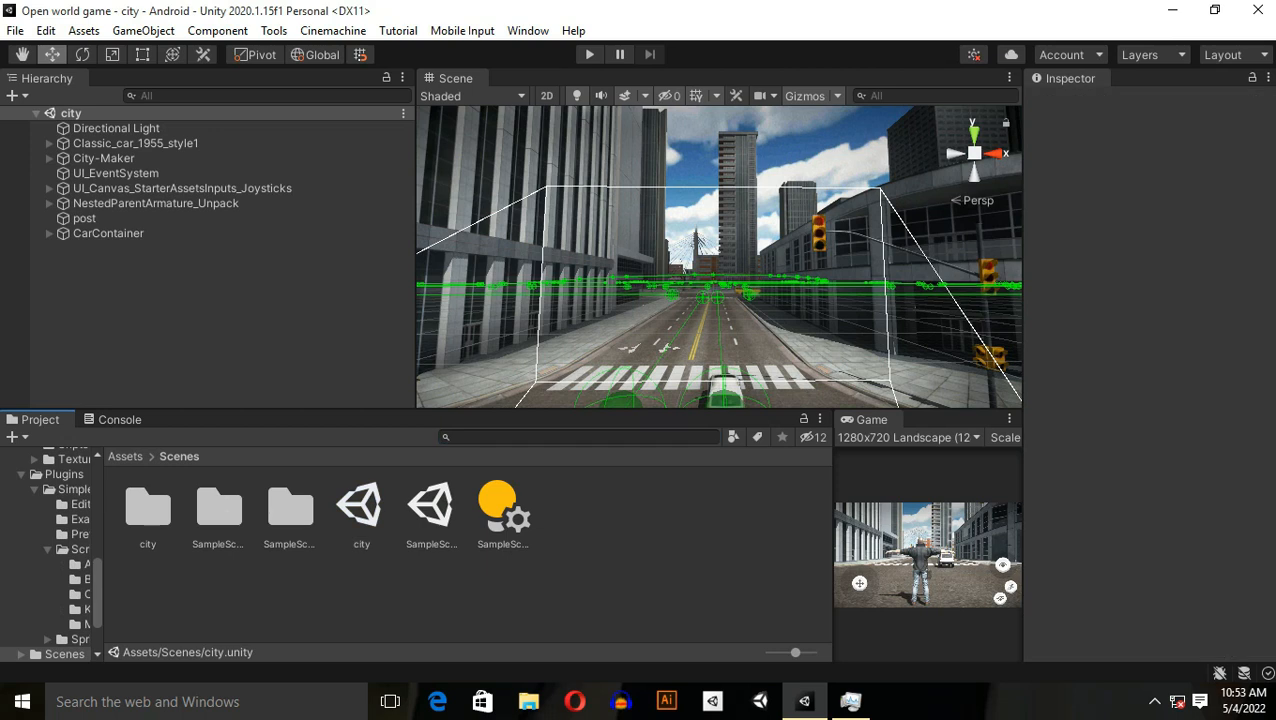
# Place the dull prefab from the Helicopter folder into the city scene Hierarchy.
pyautogui.click(125, 456)
pyautogui.doubleClick(614, 505)
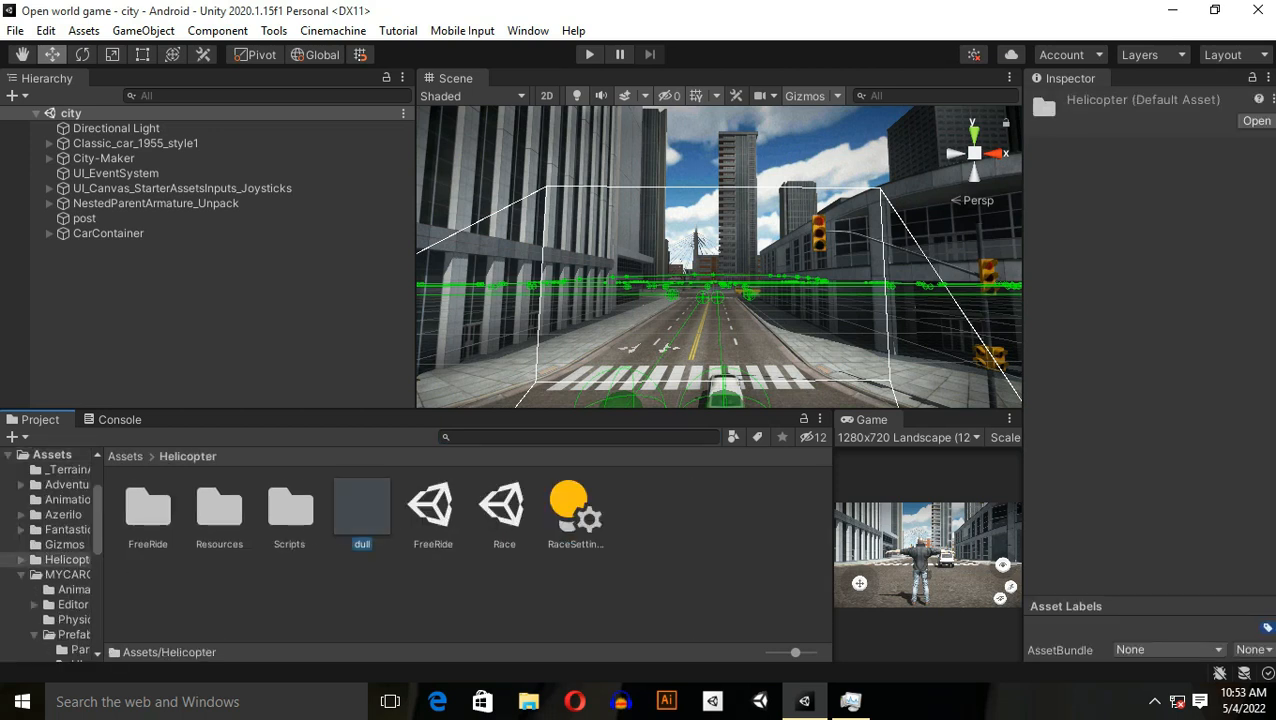
pyautogui.moveTo(361, 505); pyautogui.dragTo(150, 300)
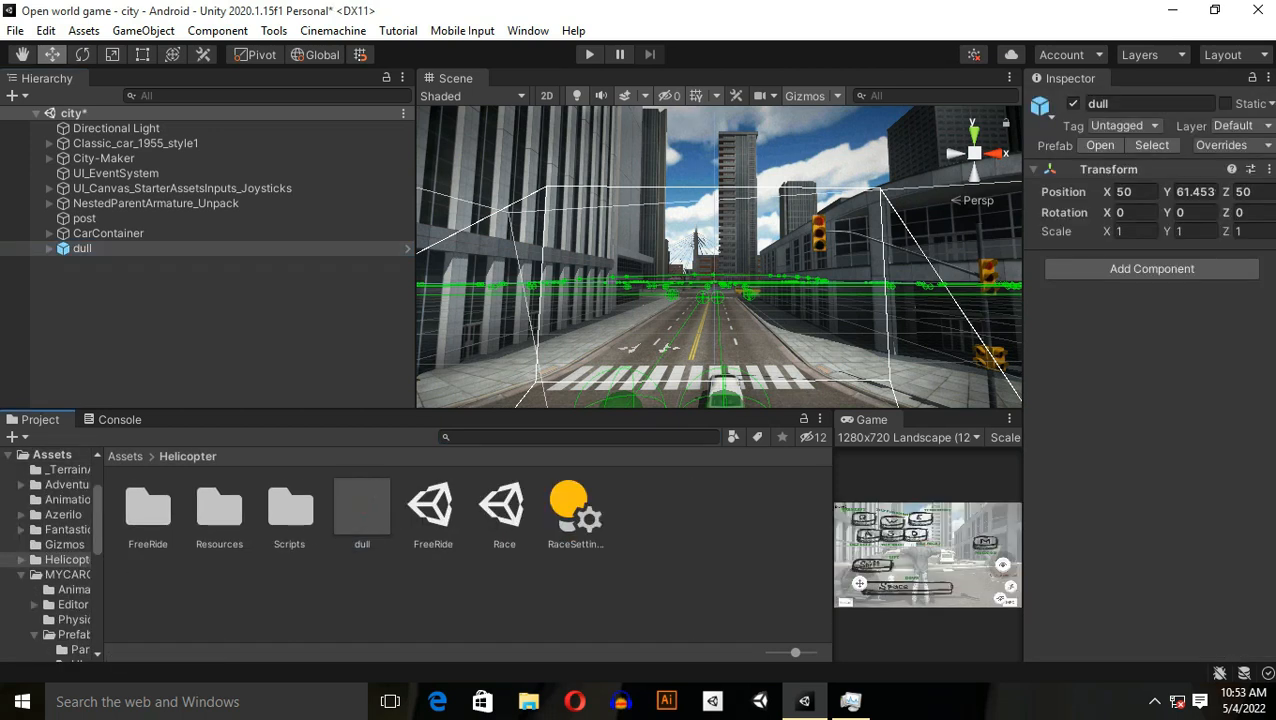
pyautogui.moveTo(832, 540); pyautogui.dragTo(376, 540)
pyautogui.moveTo(414, 250); pyautogui.dragTo(374, 250)
# Disable NestedParentArmature_Unpack, UI_Canvas and UI_EventSystem.
pyautogui.click(155, 203)
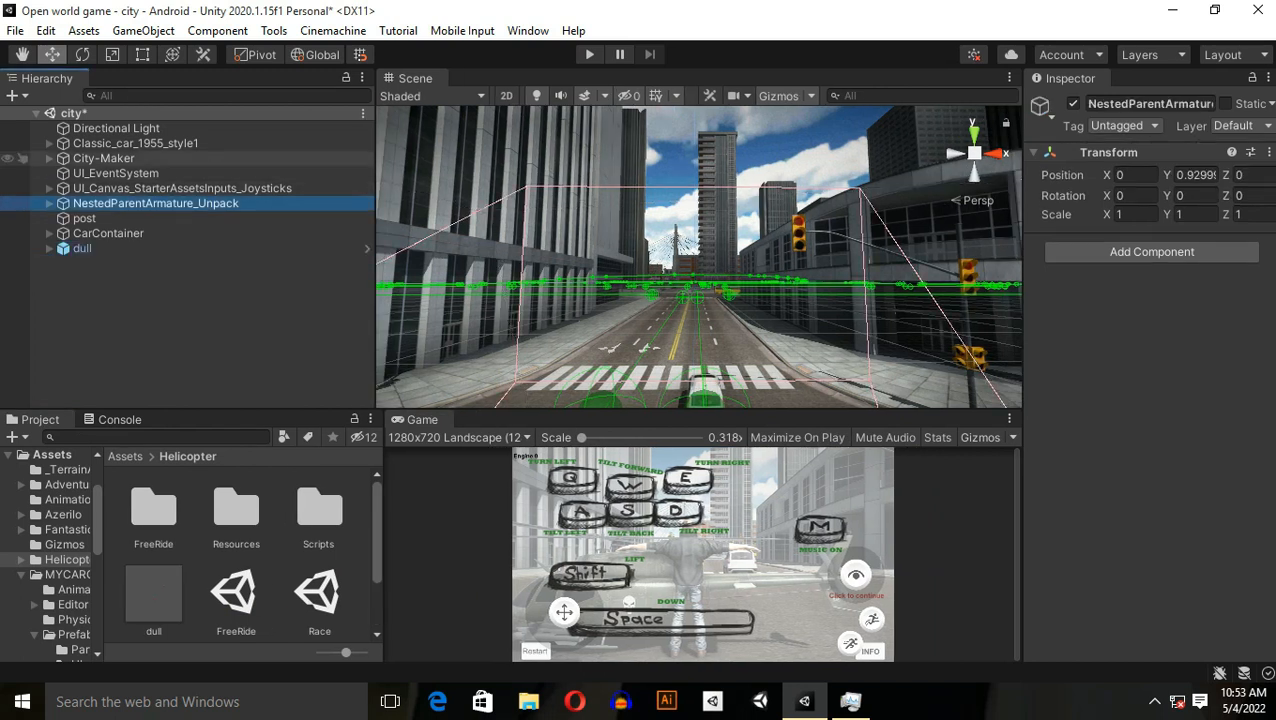
pyautogui.keyDown('shift'); pyautogui.click(115, 173); pyautogui.keyUp('shift')
pyautogui.click(1073, 103)
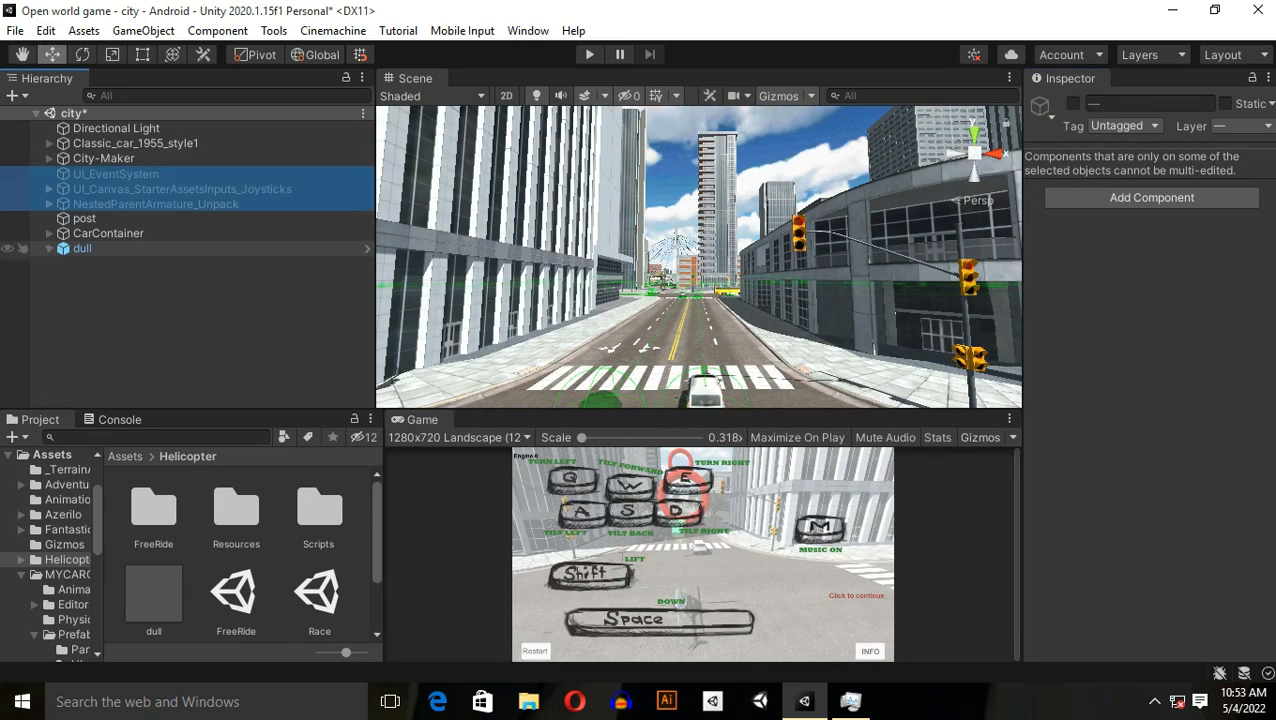
# Unpack the dull prefab completely after checking its ControlPanel and EventSystem.
pyautogui.click(49, 248)
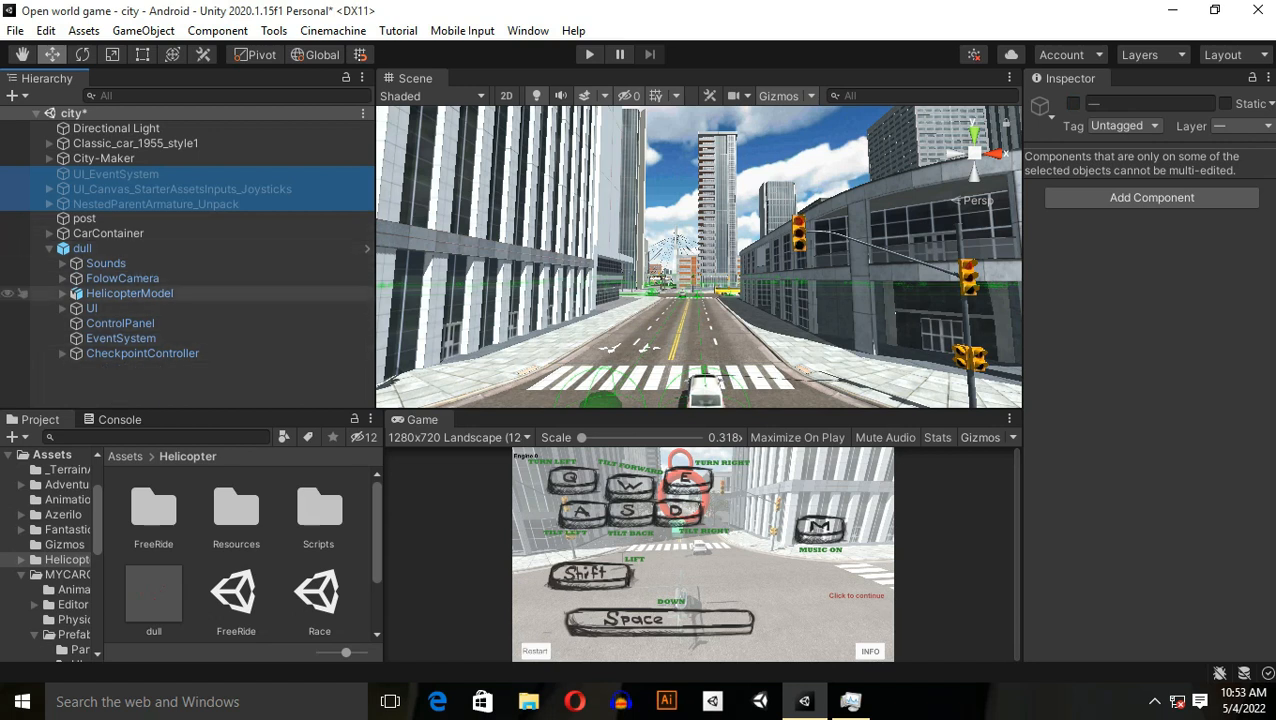
pyautogui.click(119, 323)
pyautogui.click(120, 338)
pyautogui.rightClick(82, 248)
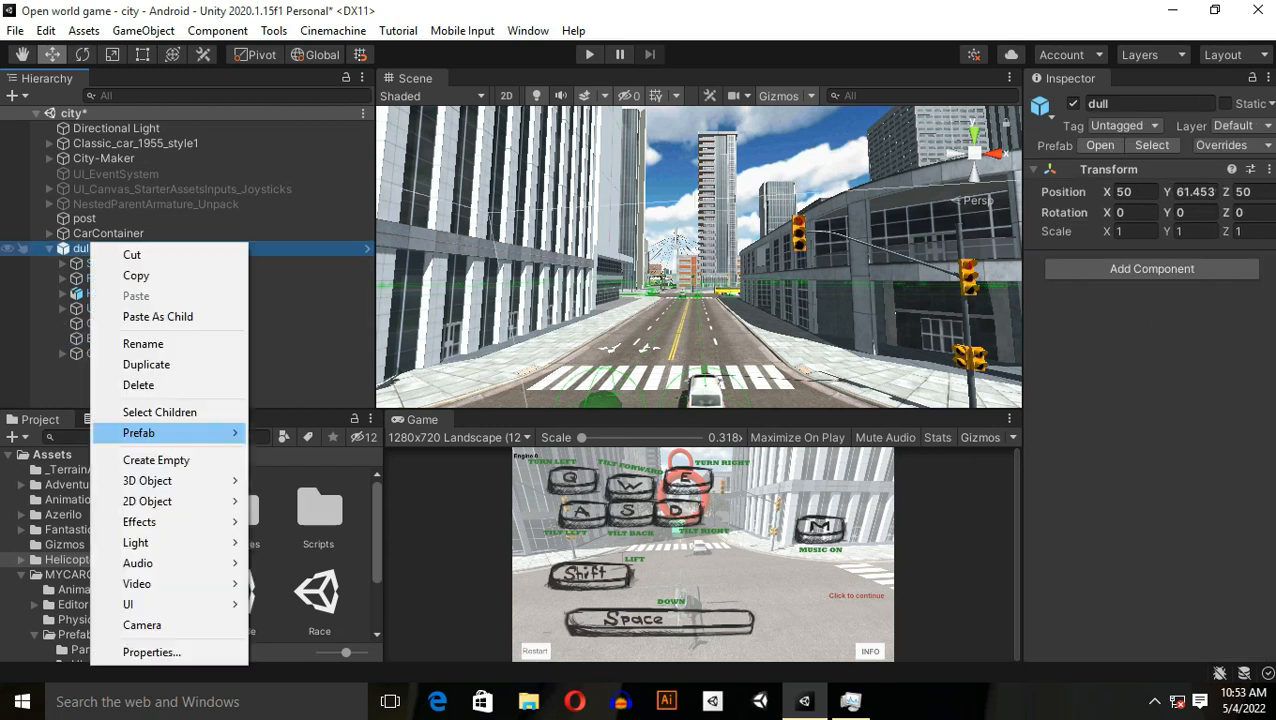
pyautogui.click(320, 534)
# Disable the helicopter's UI canvas with its buttons and panels.
pyautogui.click(129, 293)
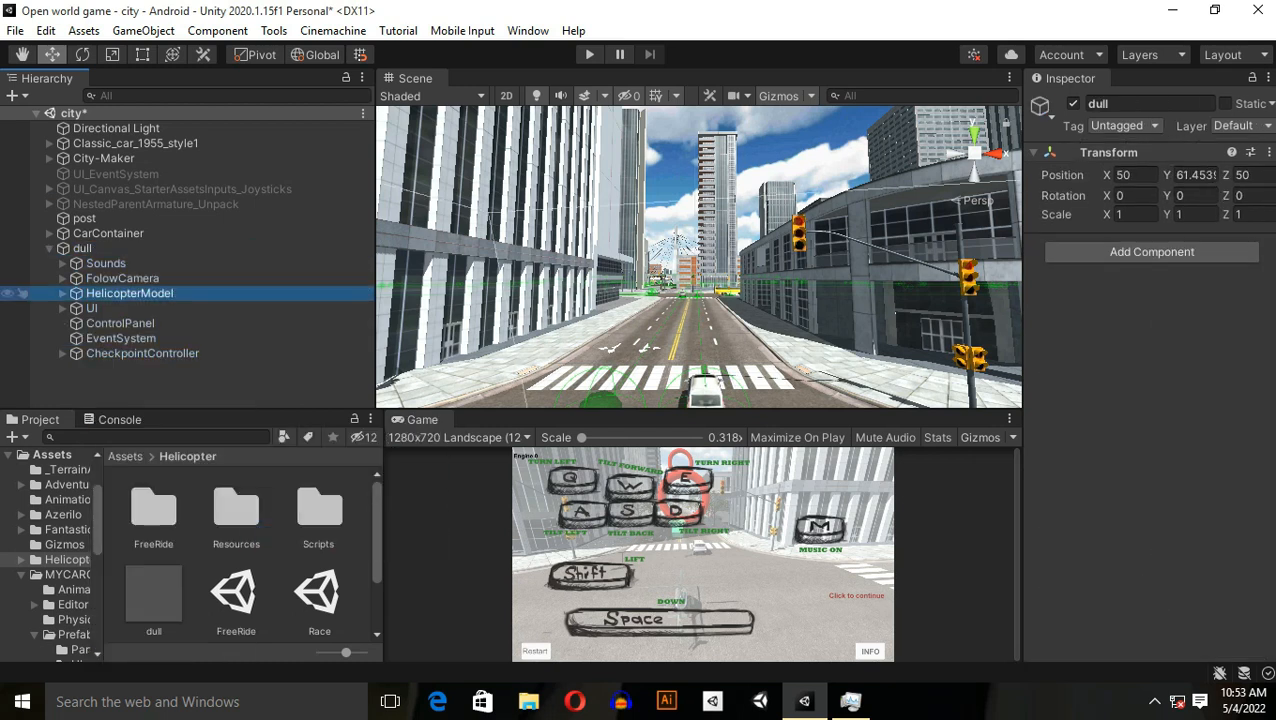
pyautogui.click(91, 308)
pyautogui.click(75, 308)
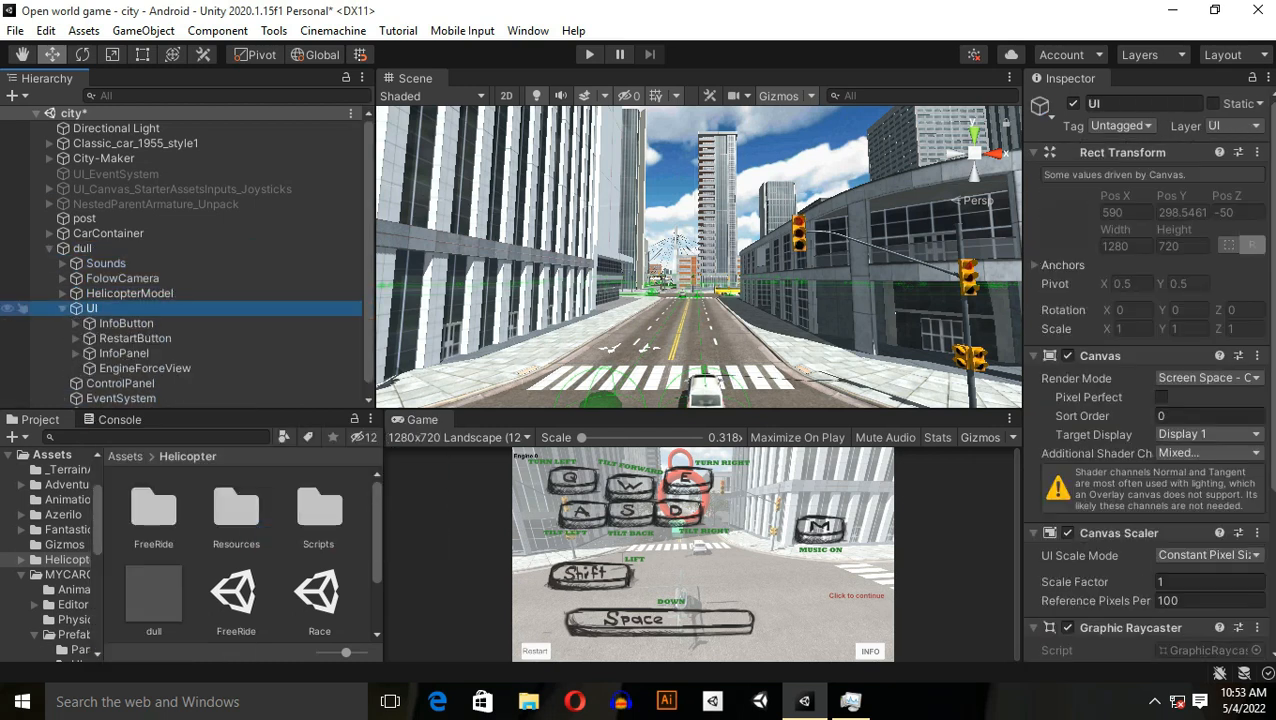
pyautogui.click(1073, 103)
pyautogui.scroll(-1, 180, 260)
pyautogui.scroll(-2, 180, 260)
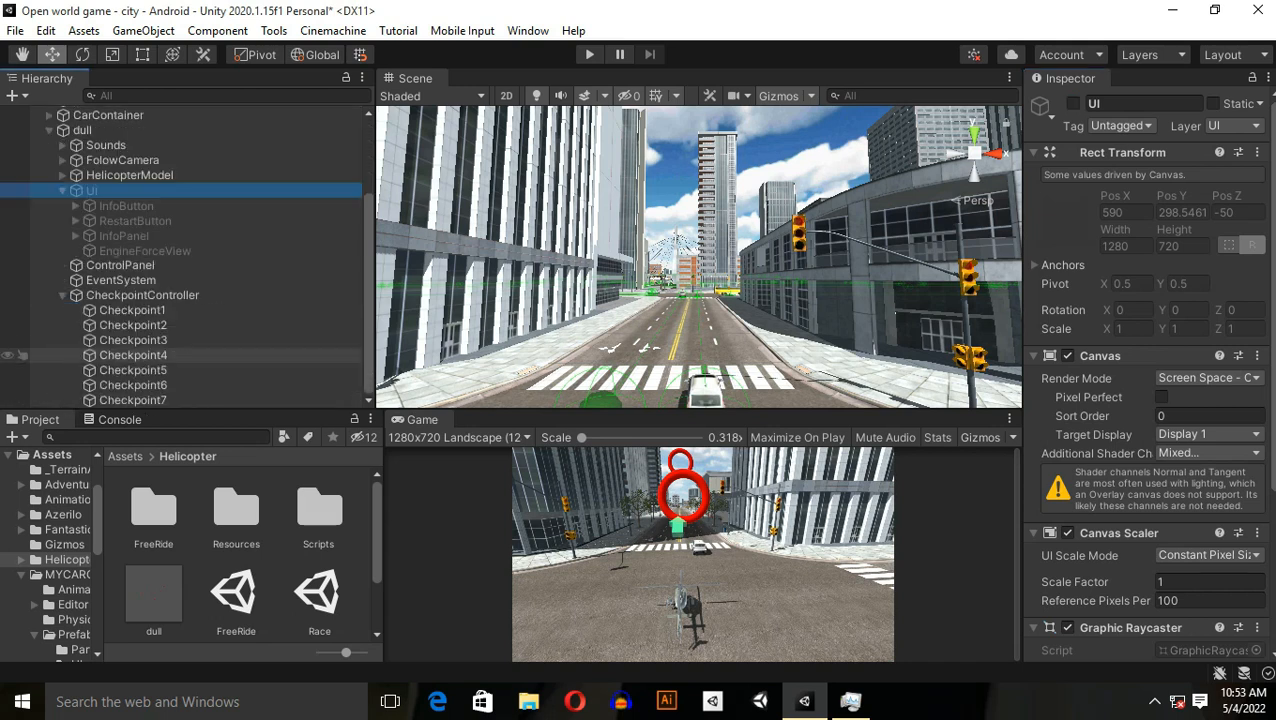
pyautogui.click(75, 295)
pyautogui.click(132, 310)
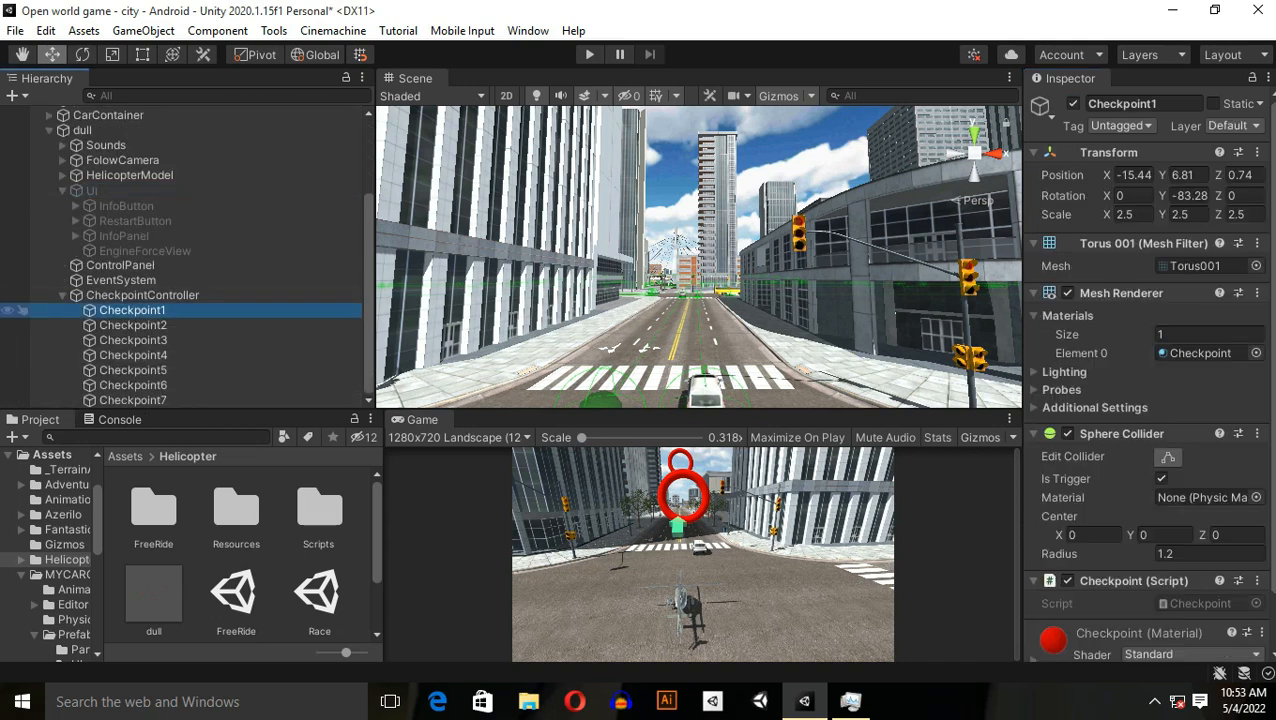
pyautogui.keyDown('shift'); pyautogui.click(133, 400); pyautogui.keyUp('shift')
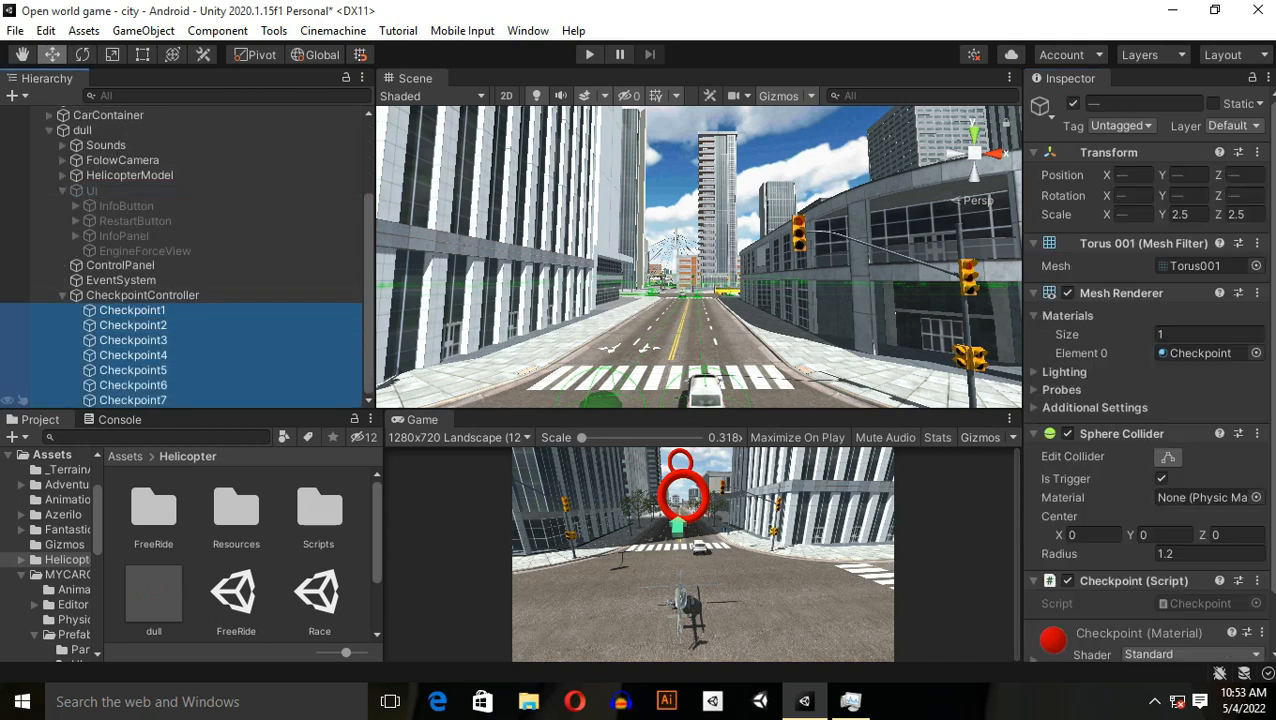
pyautogui.click(1073, 103)
pyautogui.moveTo(700, 412); pyautogui.dragTo(700, 278)
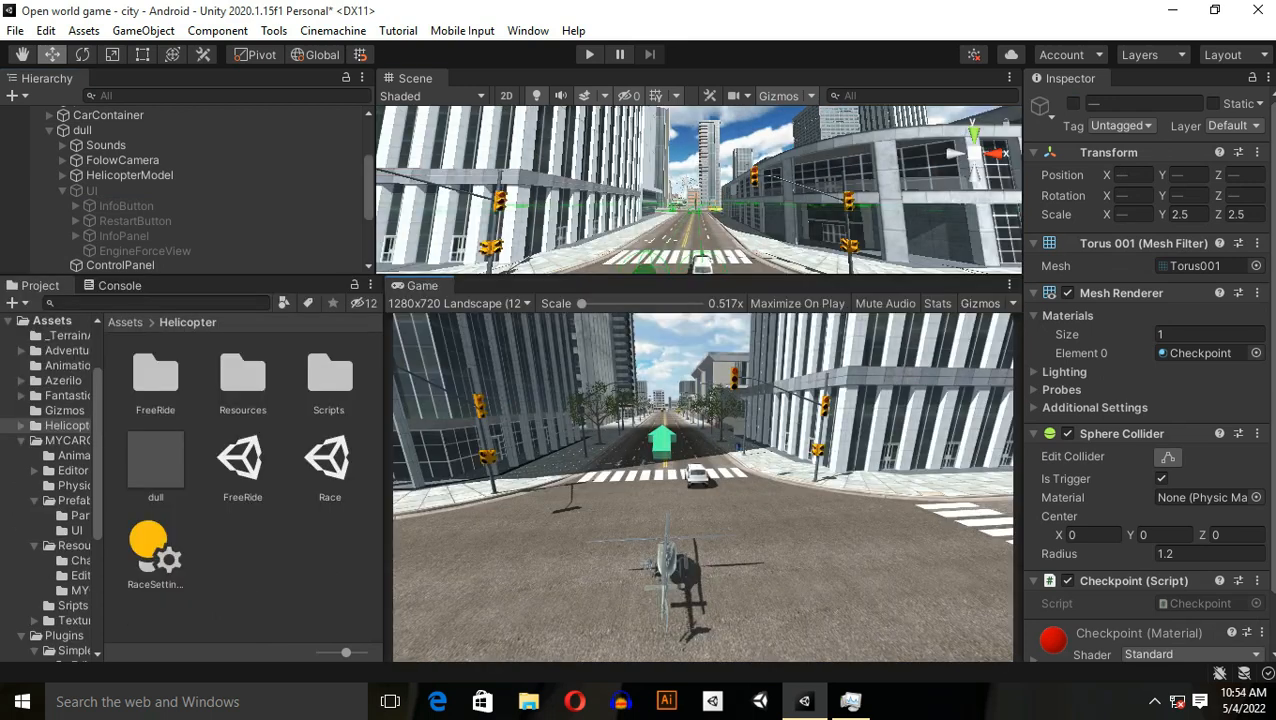
pyautogui.hotkey('ctrl', 'p')
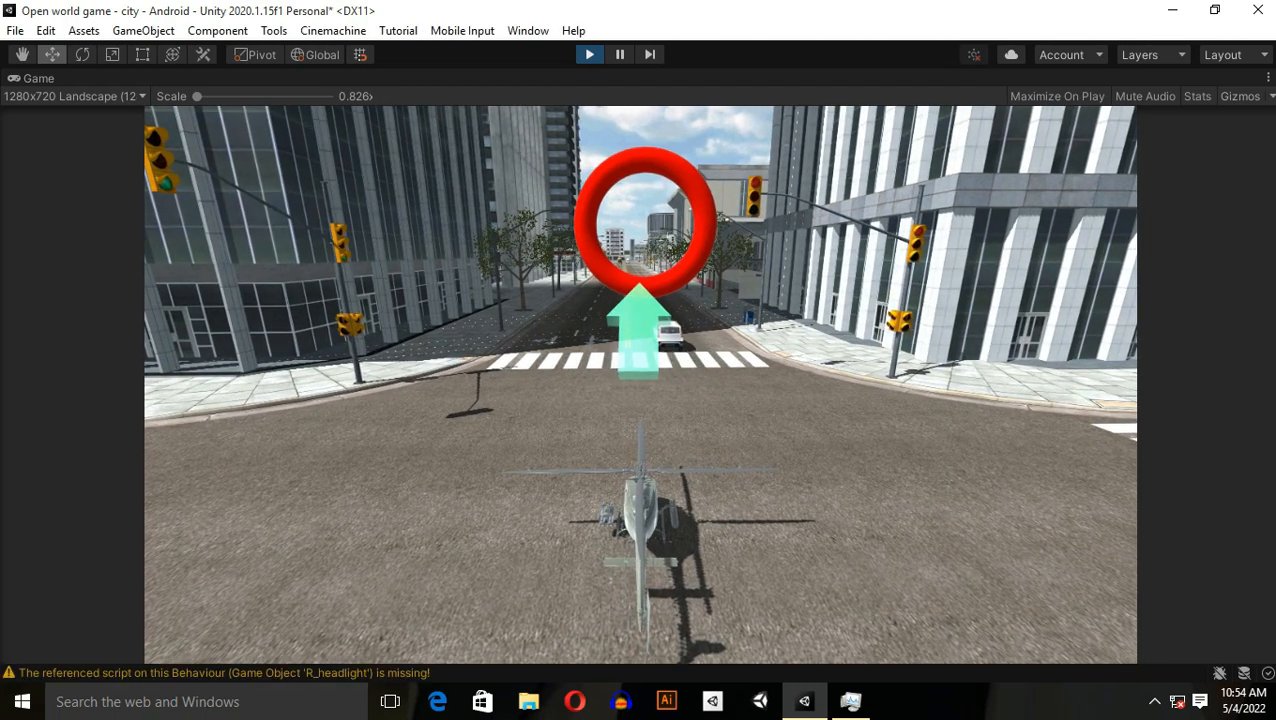
pyautogui.hotkey('ctrl', 'p')
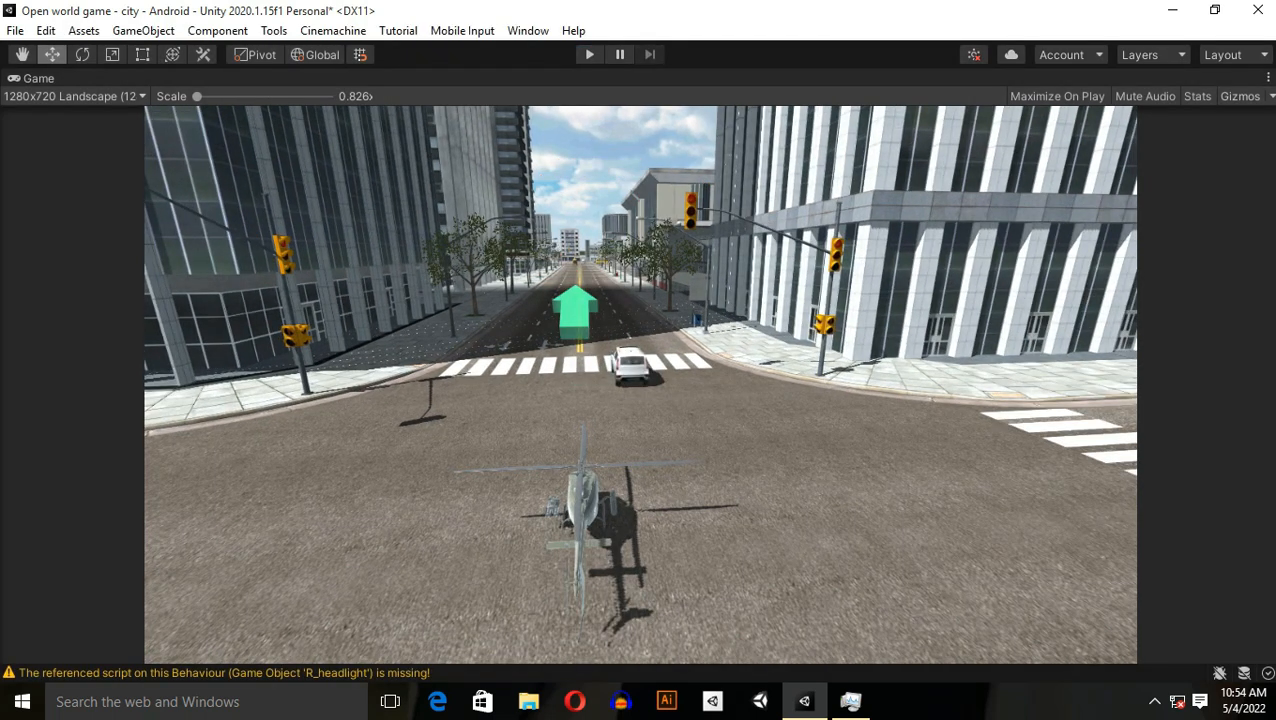
pyautogui.hotkey('ctrl', 'p')
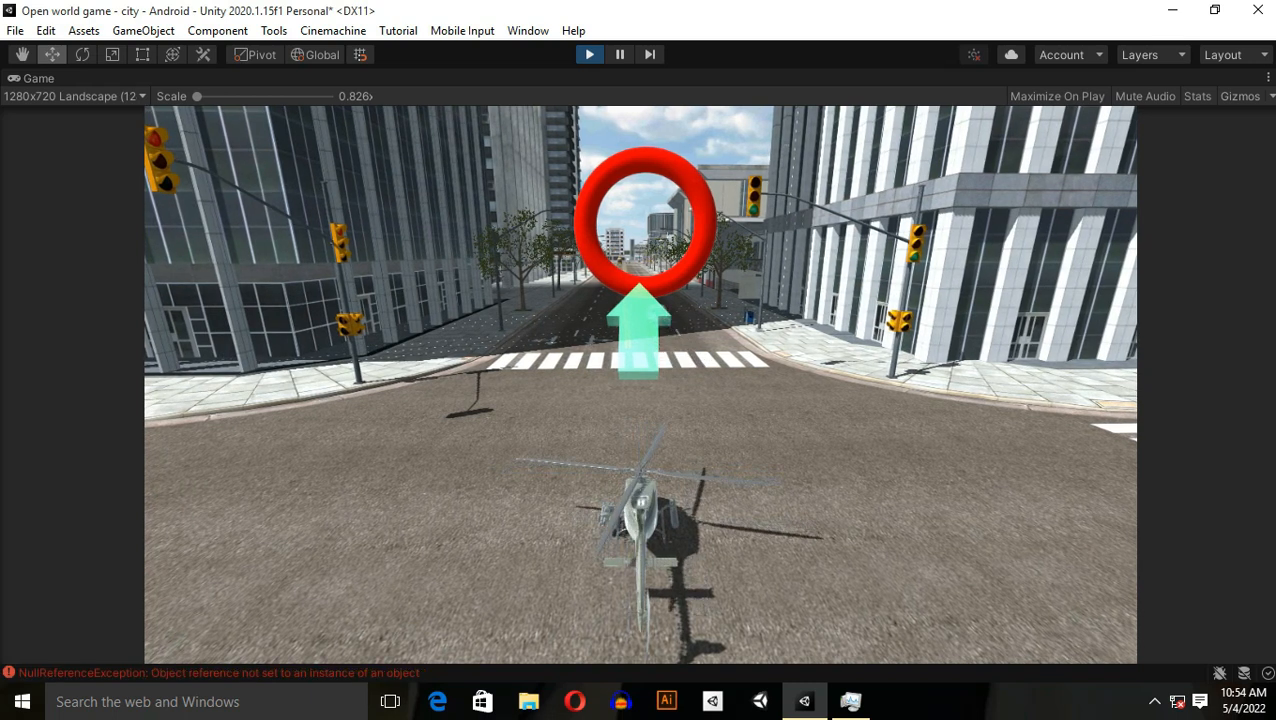
pyautogui.hotkey('ctrl', 'p')
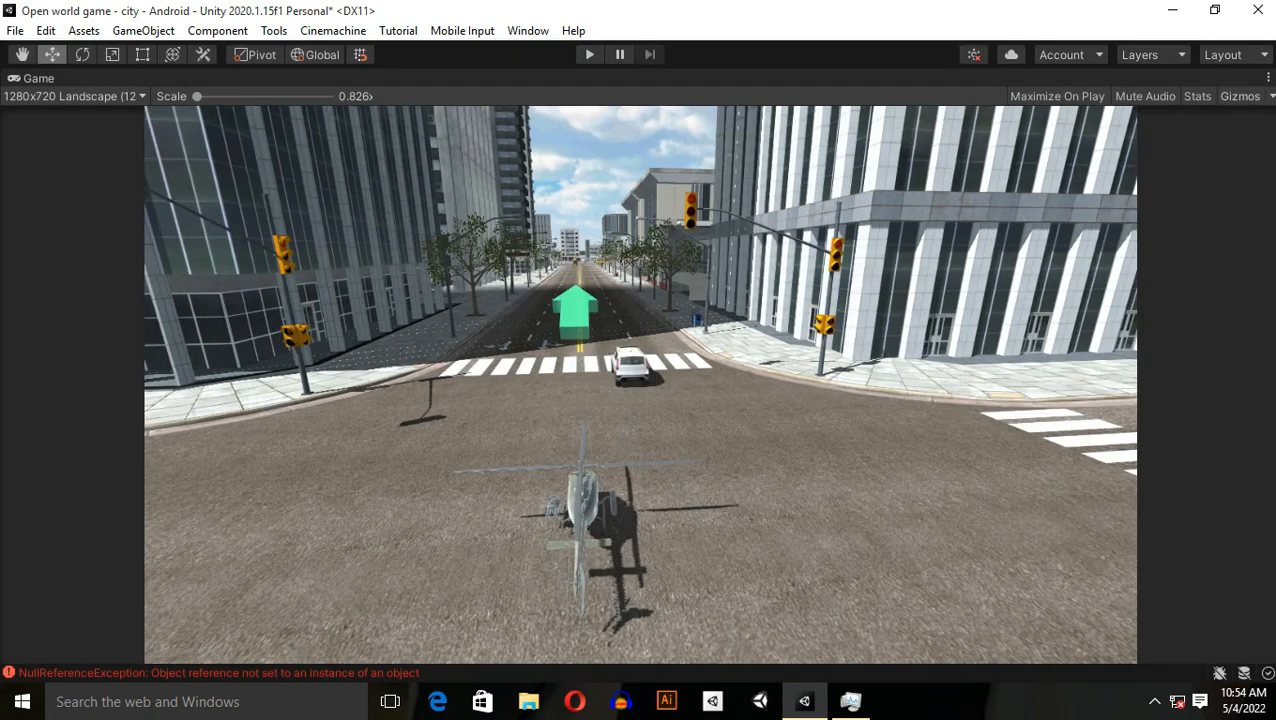
pyautogui.hotkey('shift', 'space')
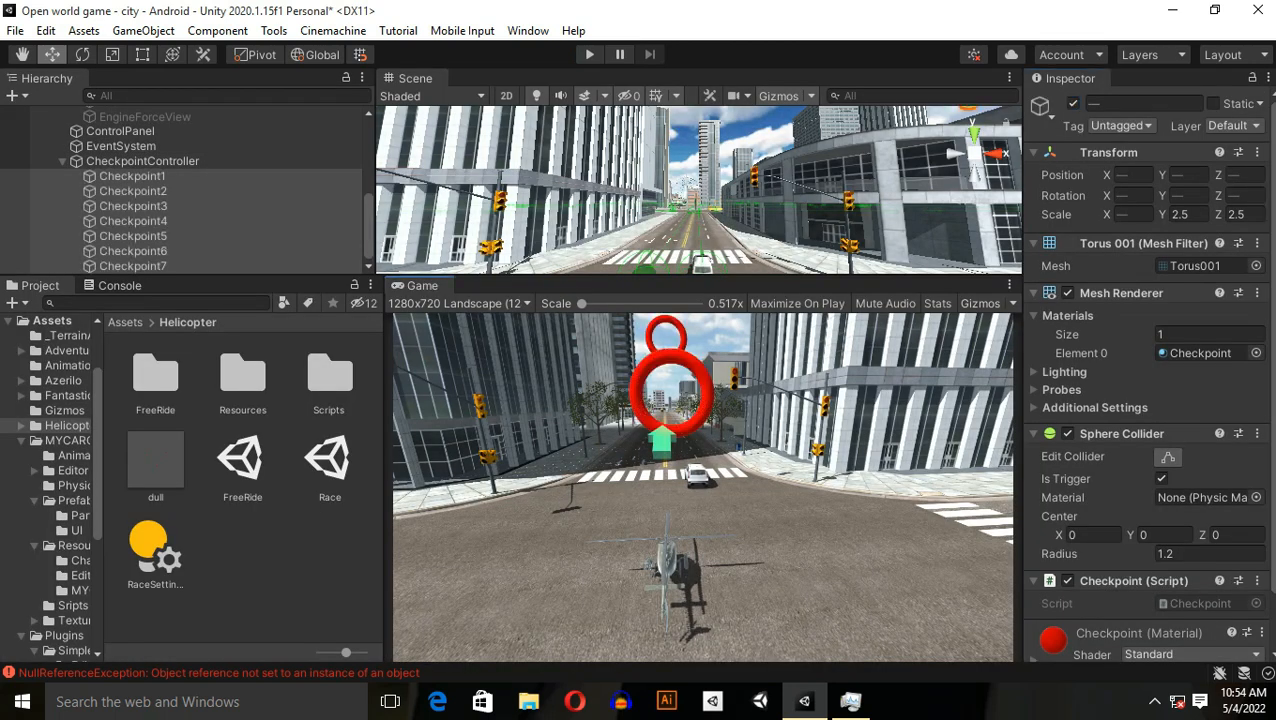
pyautogui.hotkey('ctrl', 'p')
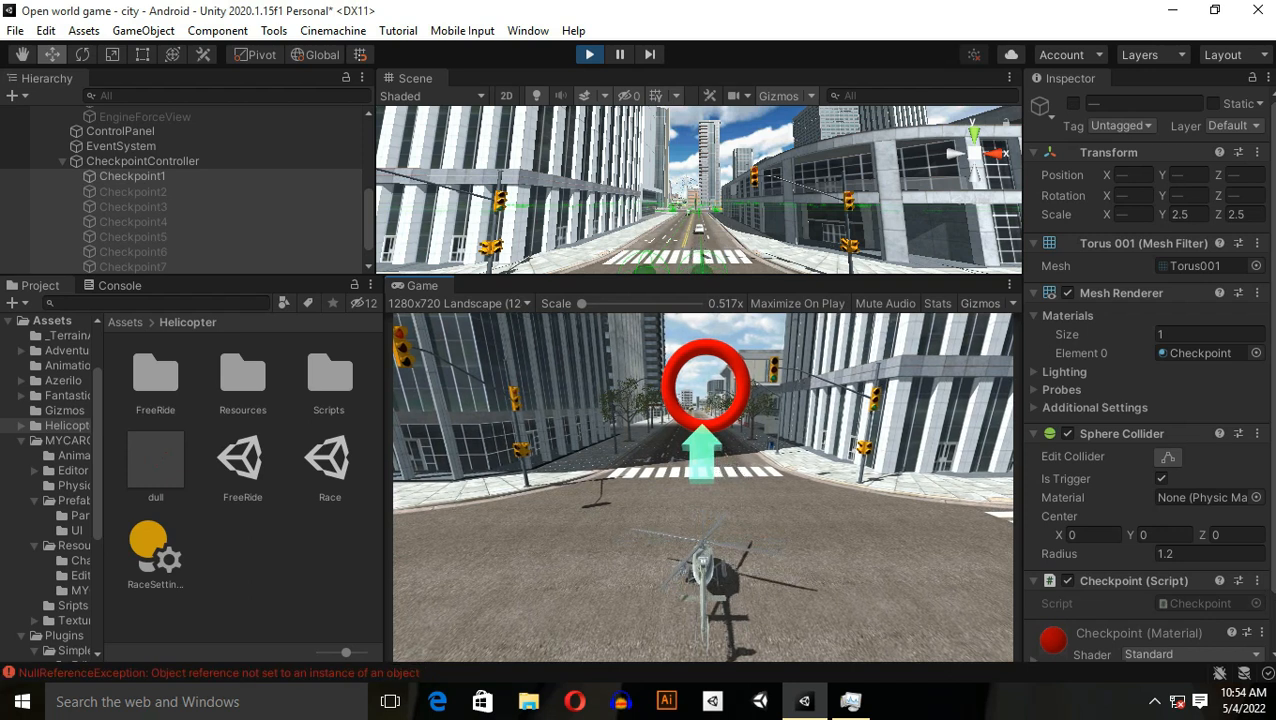
pyautogui.hotkey('ctrl', 'p')
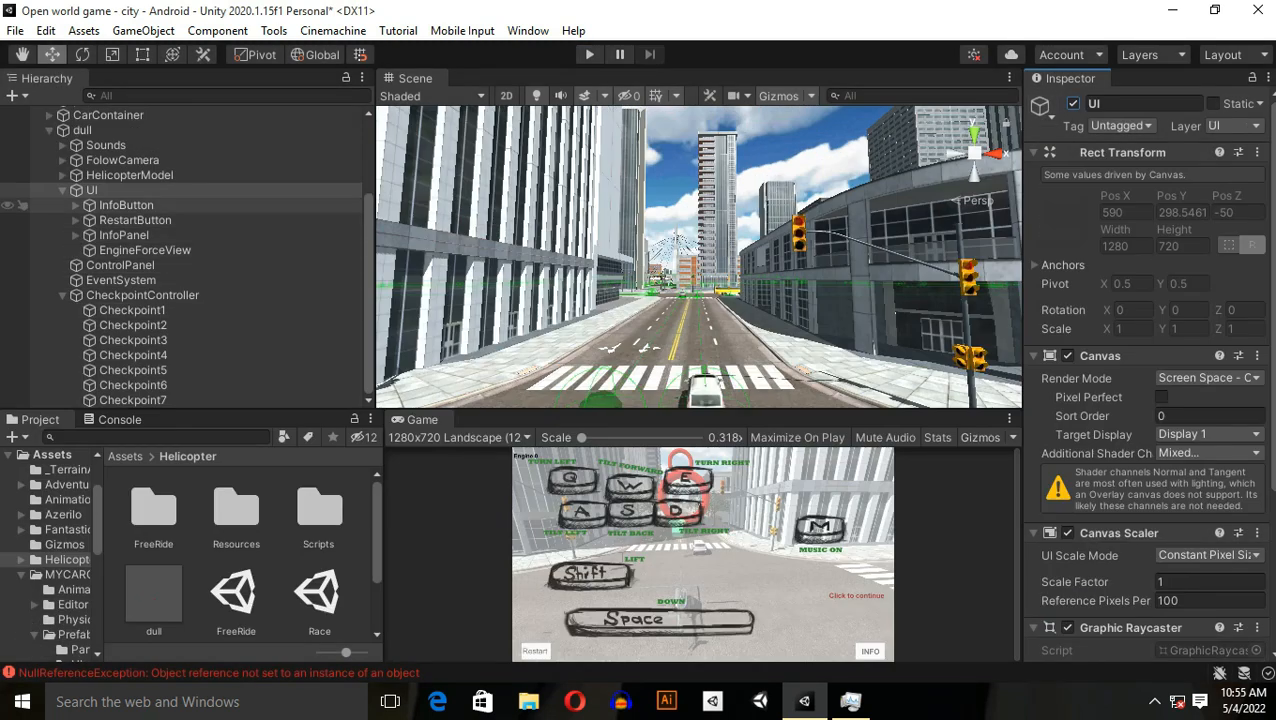
# Disable InfoButton, RestartButton and InfoPanel under the helicopter UI.
pyautogui.click(126, 204)
pyautogui.keyDown('shift'); pyautogui.click(123, 234); pyautogui.keyUp('shift')
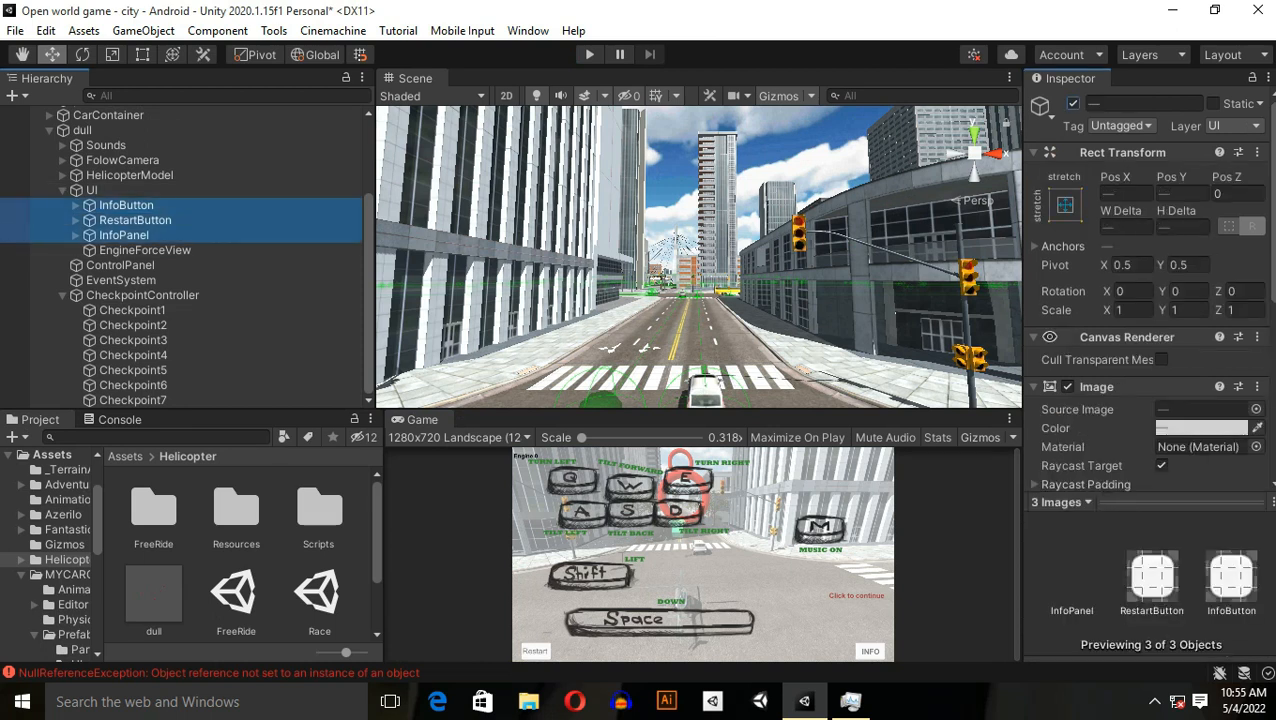
pyautogui.hotkey('alt', 'shift', 'a')
# Play-test the scene without the control overlay, then save it.
pyautogui.hotkey('ctrl', 'p')
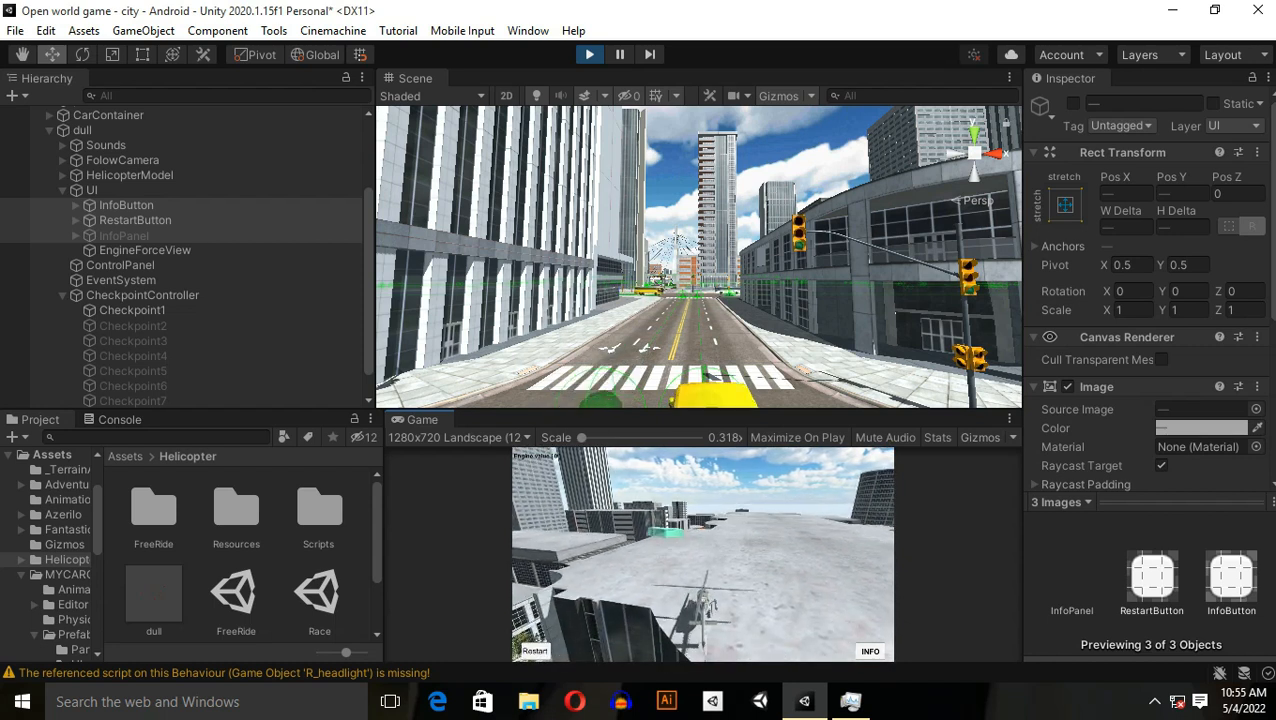
pyautogui.hotkey('ctrl', 'p')
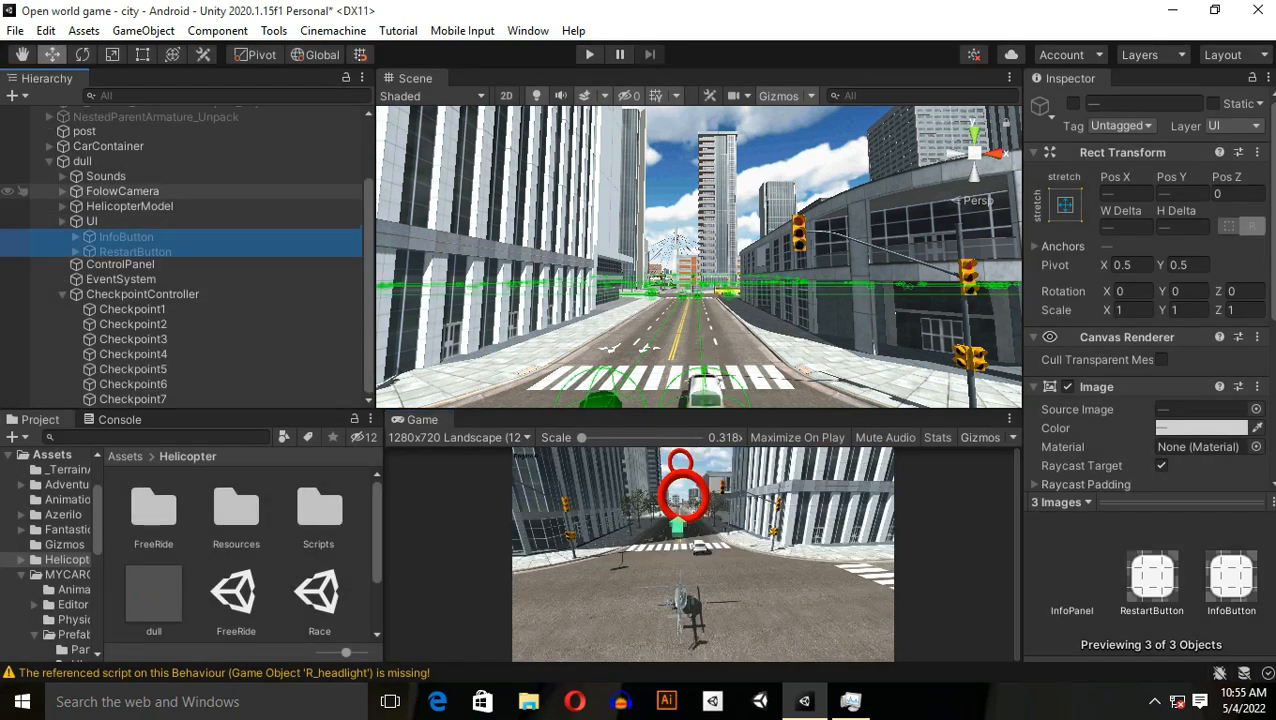
pyautogui.hotkey('ctrl', 's')
# Confirm Active Input Handling under Player > Other Settings stays at Both.
pyautogui.click(60, 213)
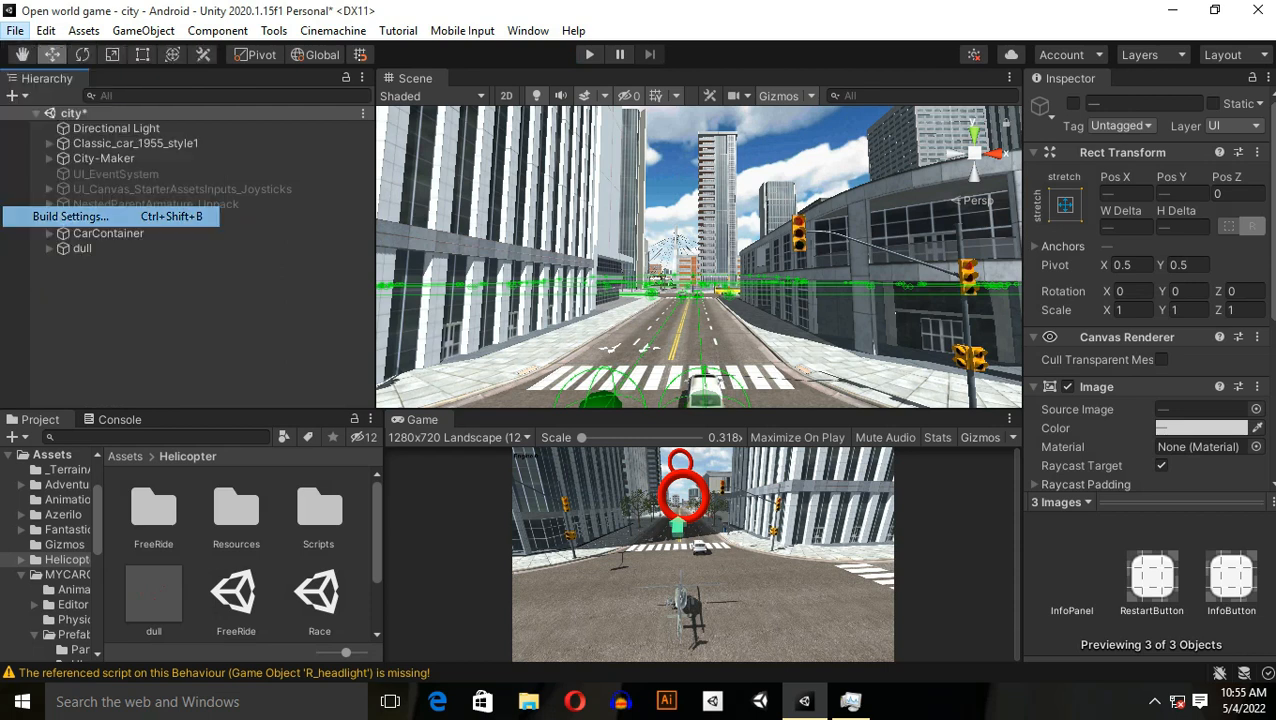
pyautogui.click(213, 627)
pyautogui.scroll(-5, 700, 400)
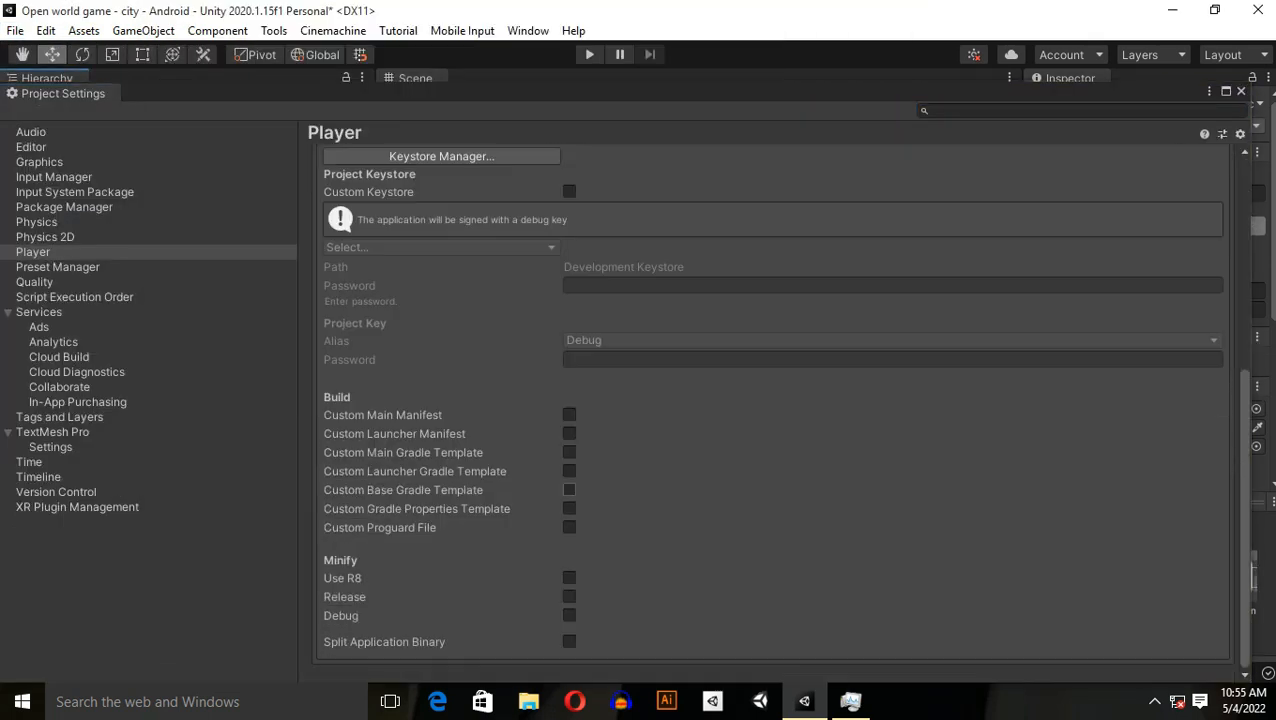
pyautogui.scroll(3, 700, 400)
pyautogui.scroll(5, 700, 400)
pyautogui.click(391, 539)
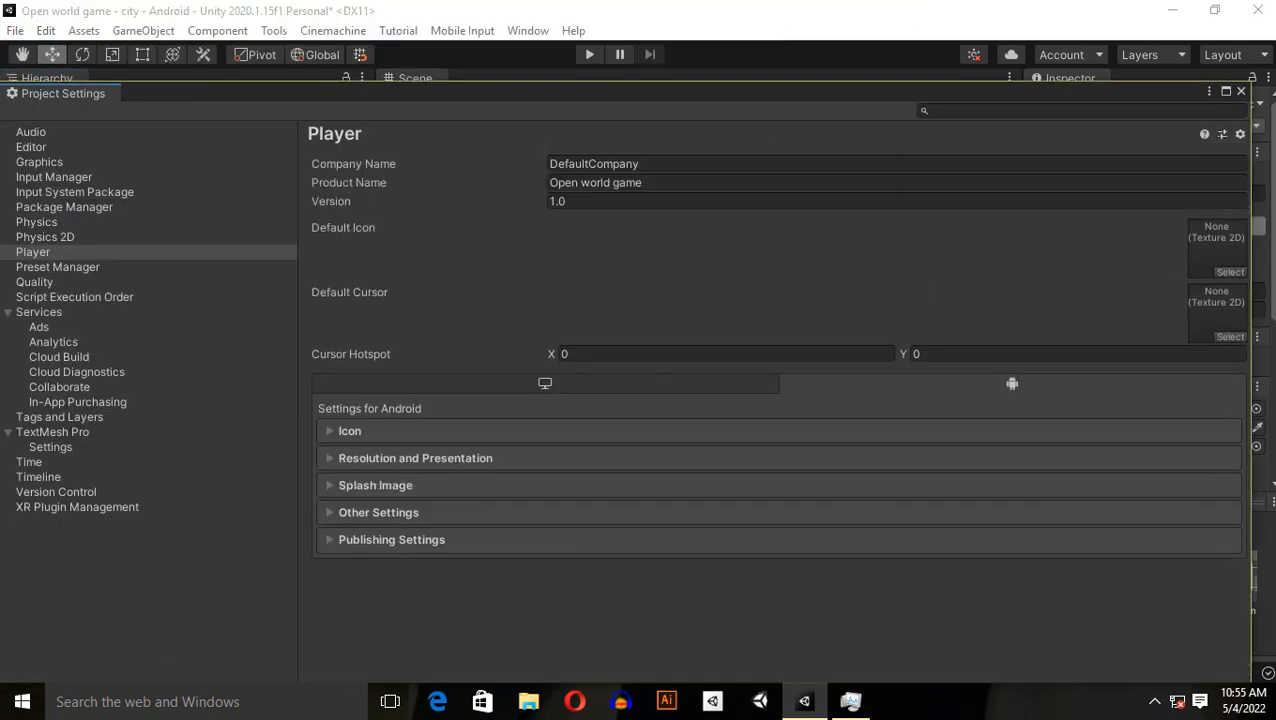
pyautogui.click(378, 512)
pyautogui.scroll(-5, 700, 400)
pyautogui.scroll(-3, 700, 400)
pyautogui.scroll(3, 700, 400)
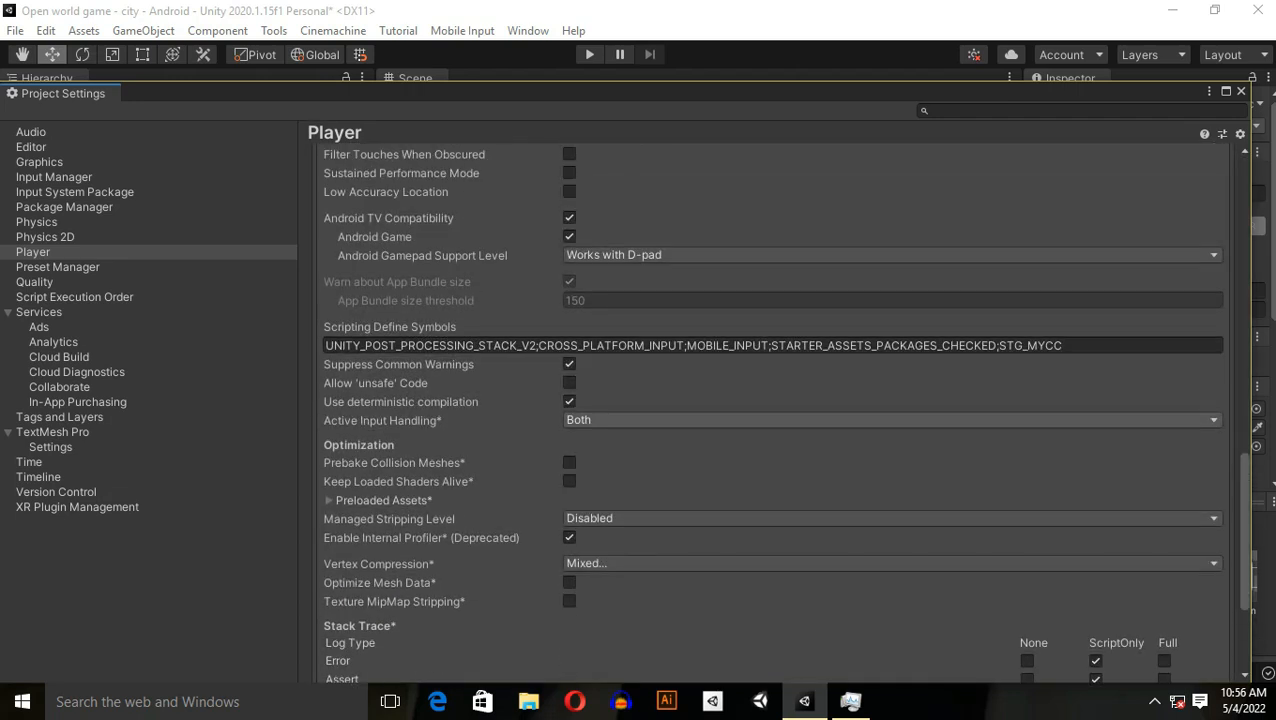
pyautogui.click(890, 420)
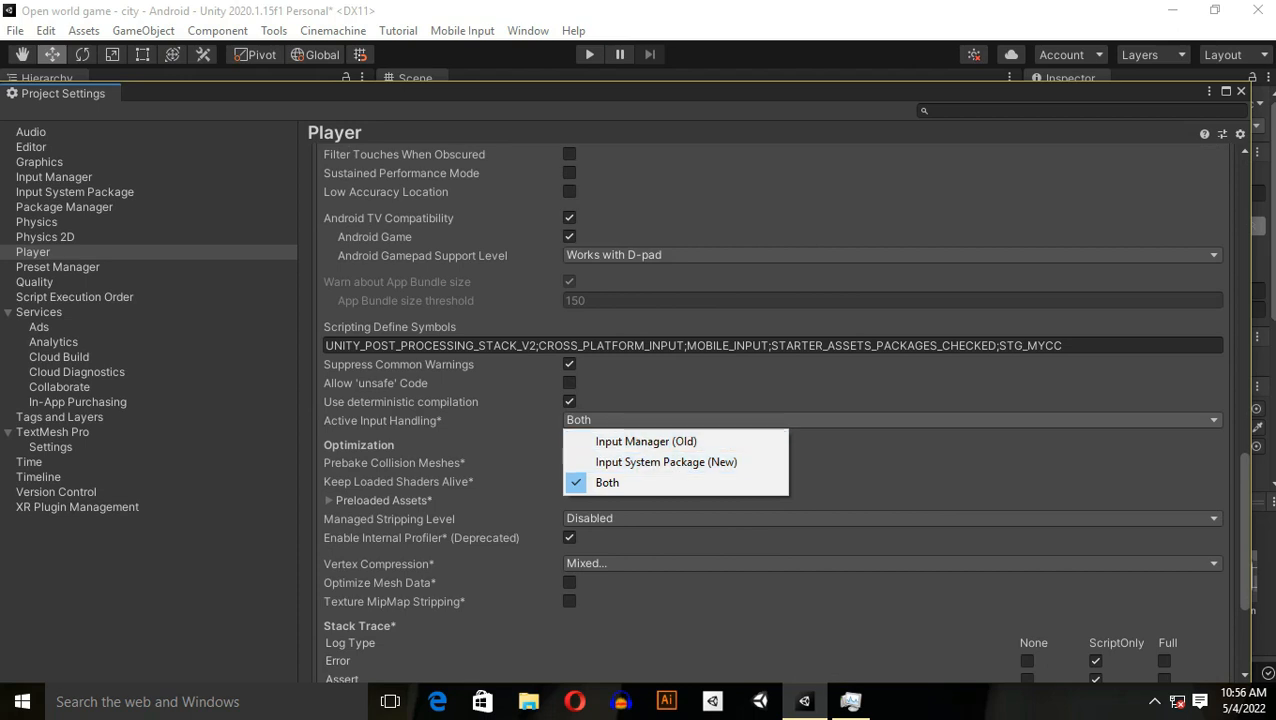
pyautogui.click(607, 482)
pyautogui.click(1241, 91)
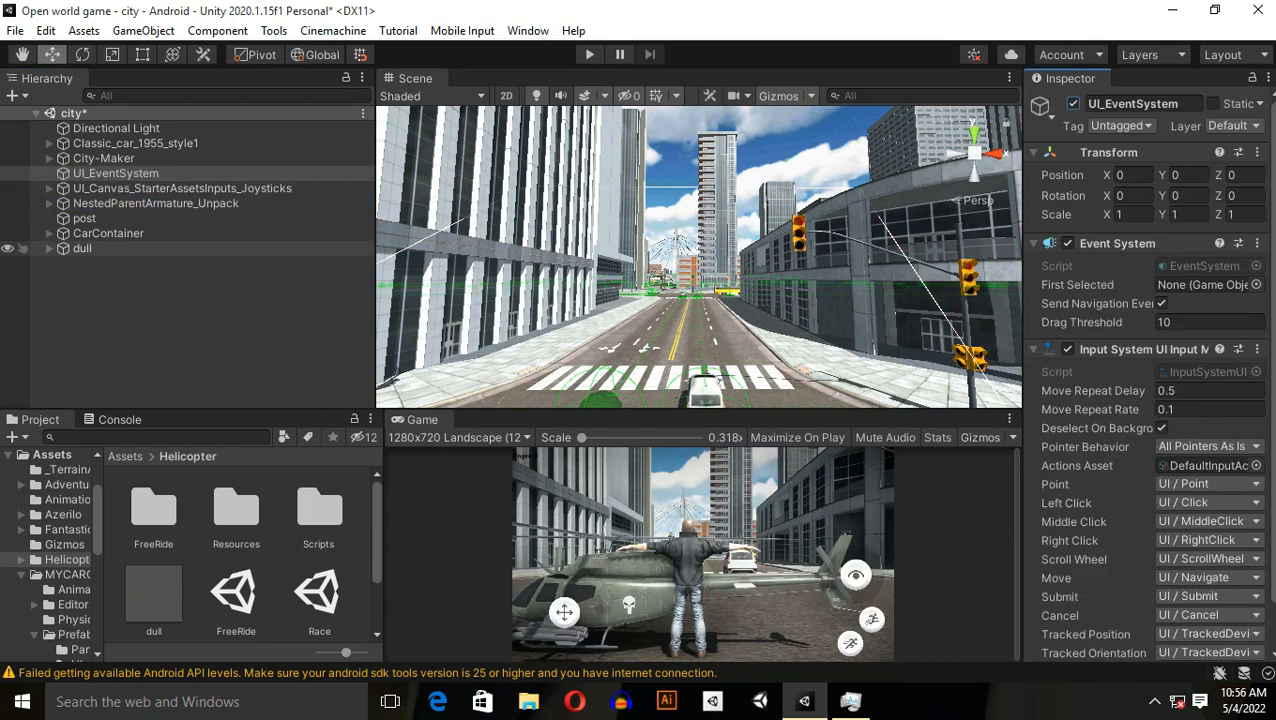
# Scale HelicopterModel inside dull up uniformly to about 1.87.
pyautogui.doubleClick(82, 248)
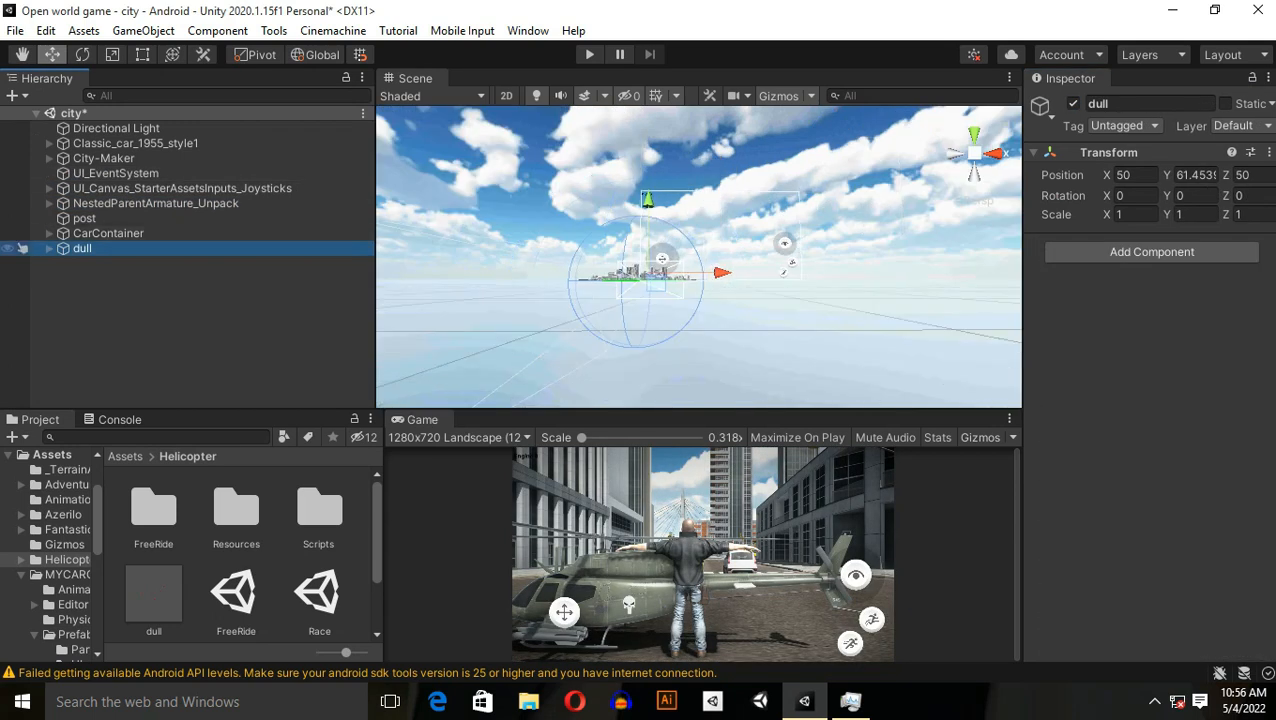
pyautogui.click(48, 248)
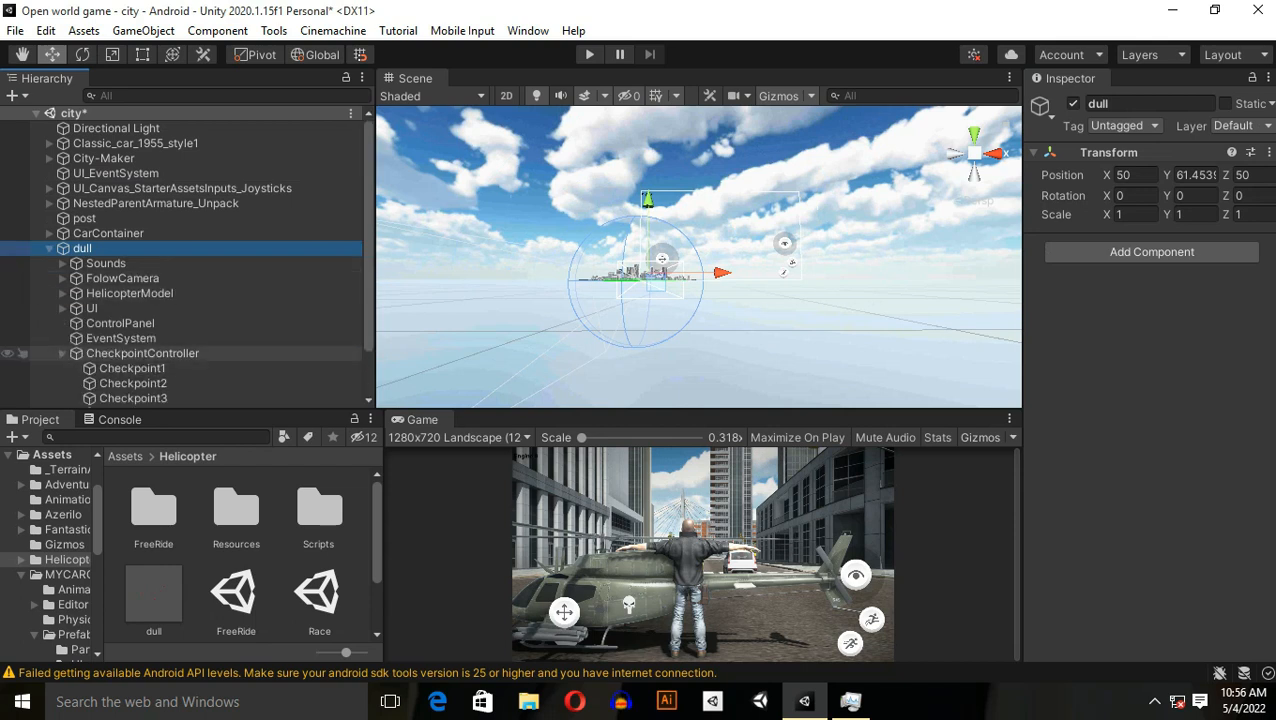
pyautogui.doubleClick(129, 293)
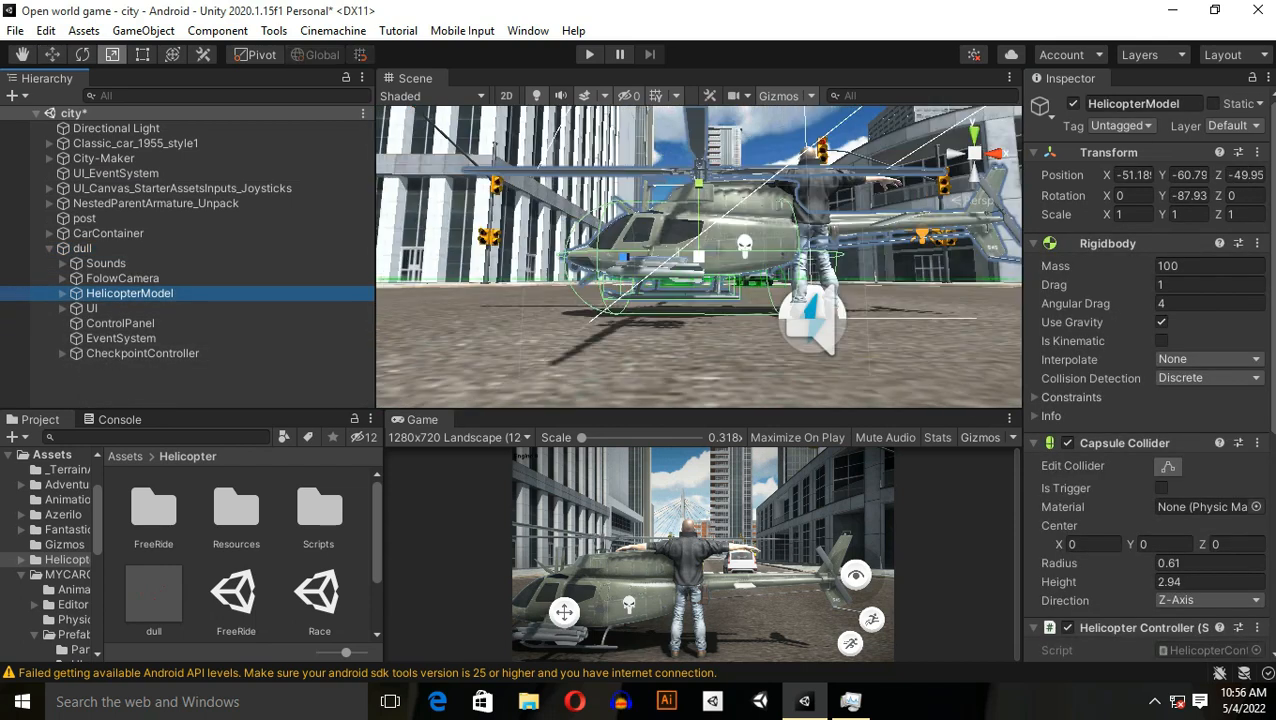
pyautogui.moveTo(698, 258); pyautogui.dragTo(760, 230)
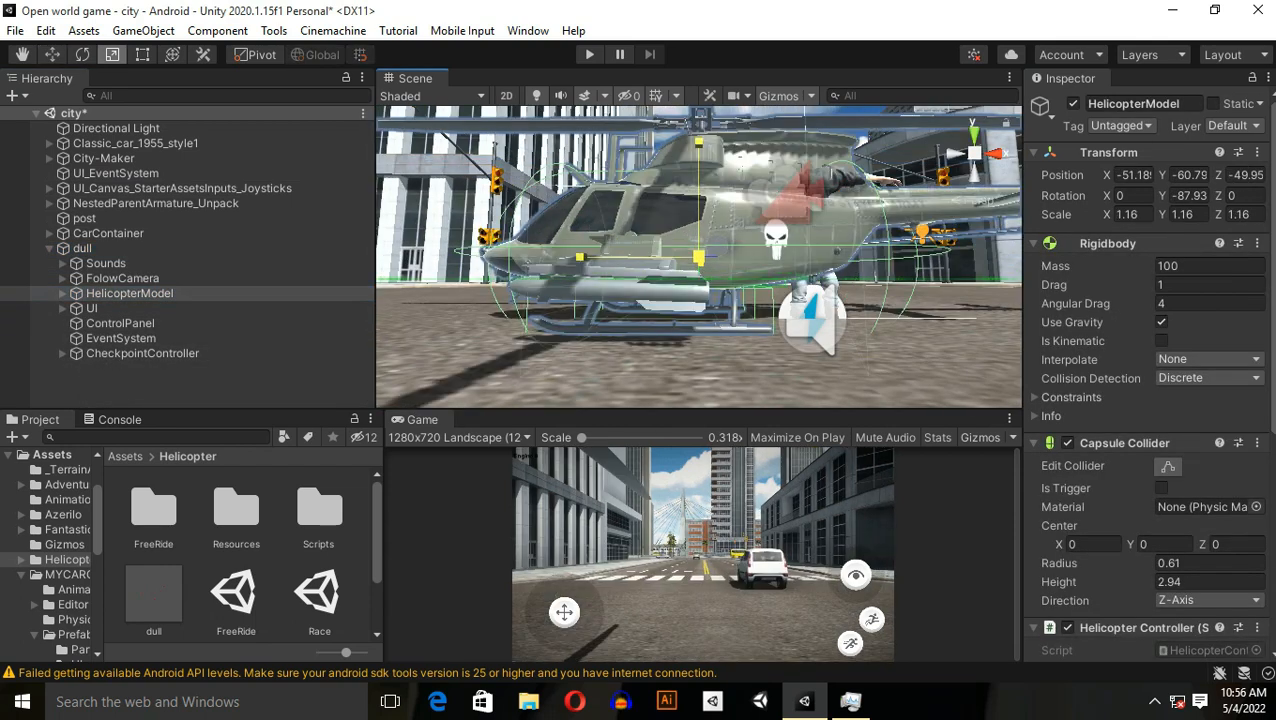
pyautogui.press('w')
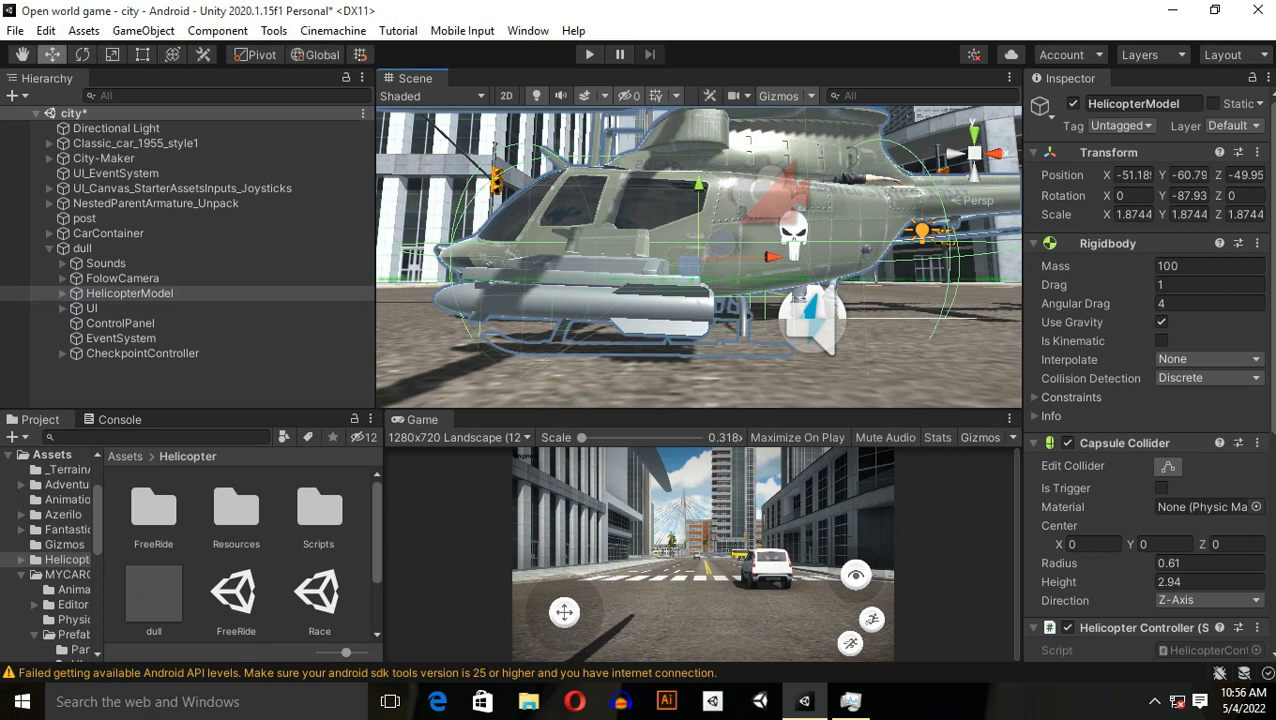
pyautogui.click(995, 155)
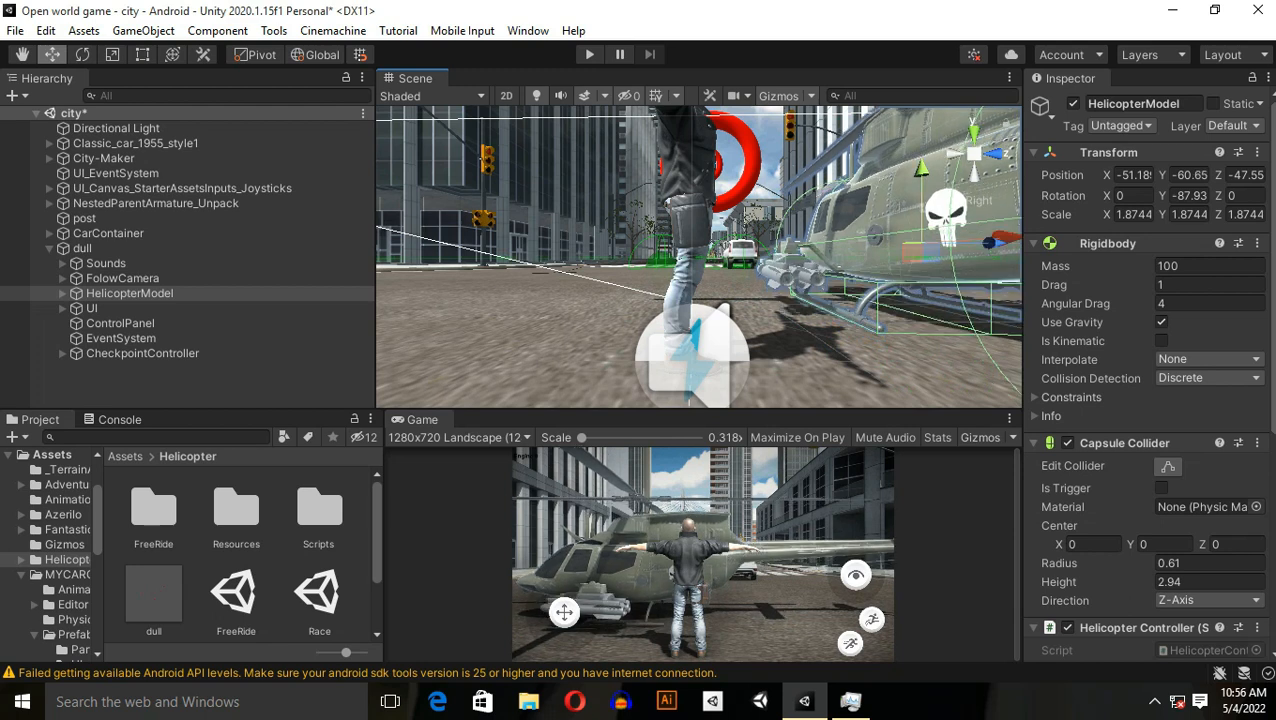
# Clear the Console messages and collapse dull in the Hierarchy.
pyautogui.moveTo(382, 540); pyautogui.dragTo(612, 540)
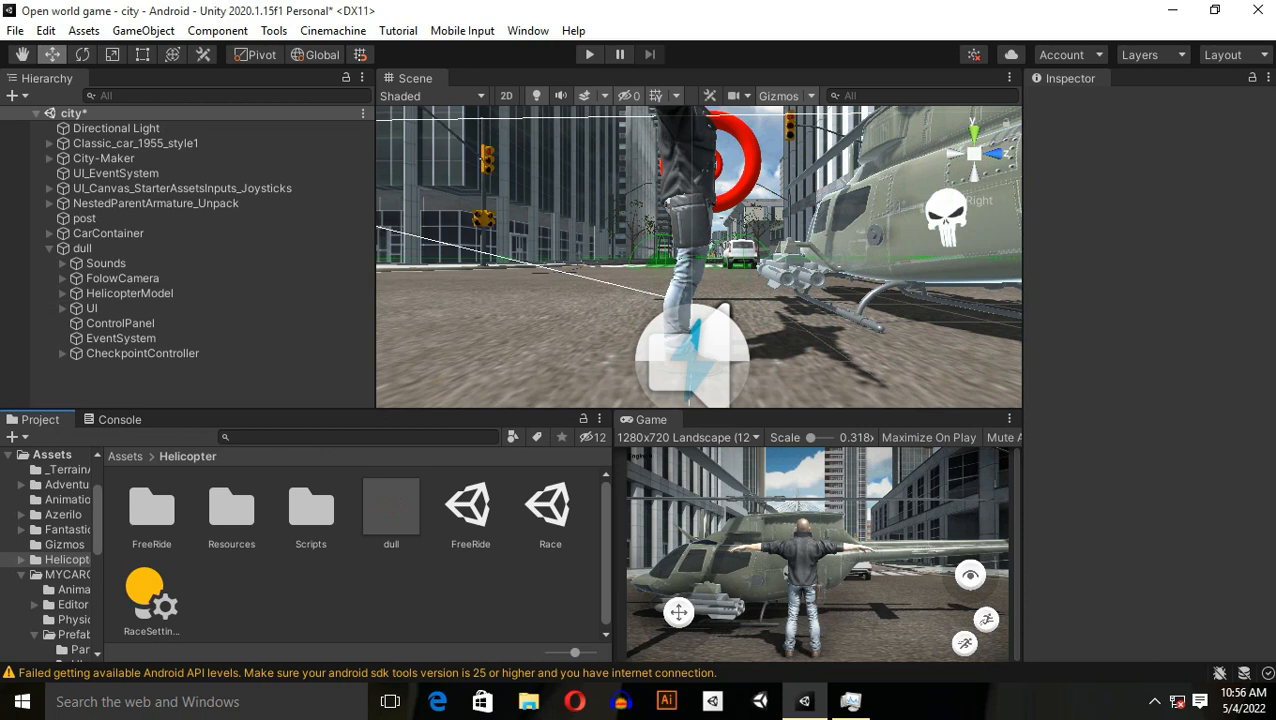
pyautogui.hotkey('ctrl', 'shift', 'c')
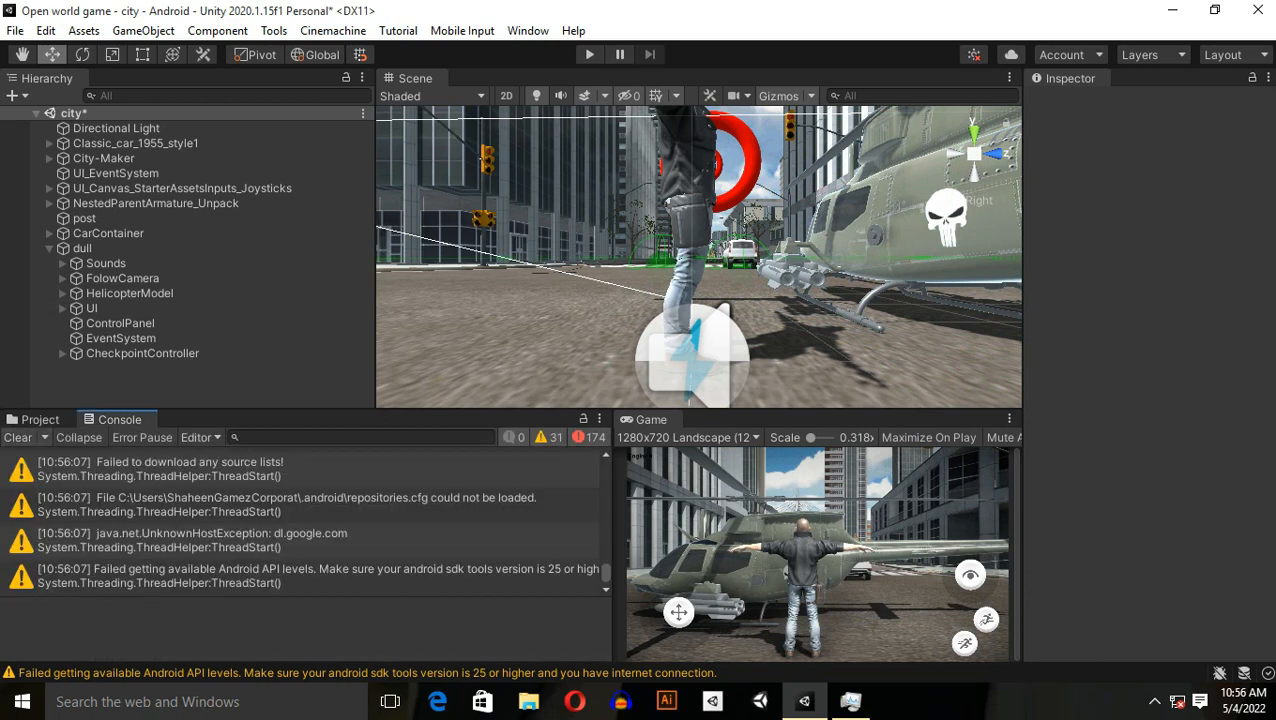
pyautogui.hotkey('ctrl', '5')
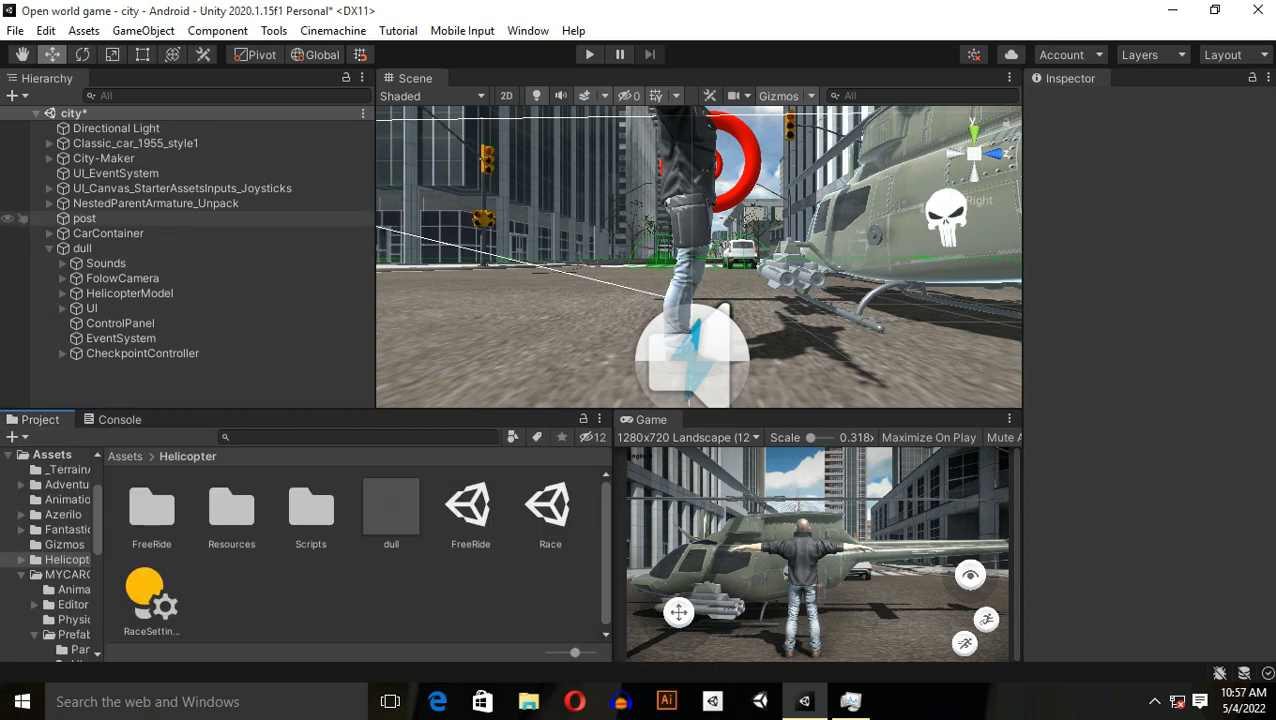
pyautogui.click(49, 248)
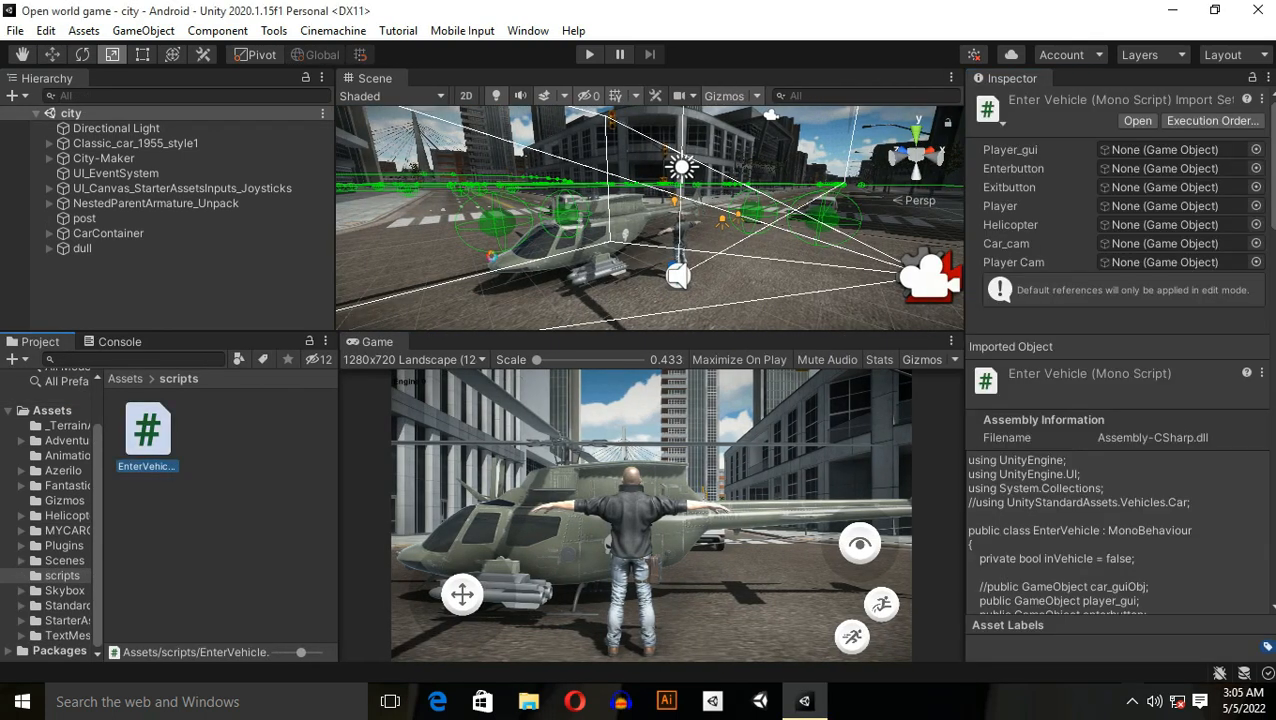
# Select the trigger Cube under ID55inst to view its Box Collider and Enter Vehicle script.
pyautogui.moveTo(650, 336); pyautogui.dragTo(650, 393)
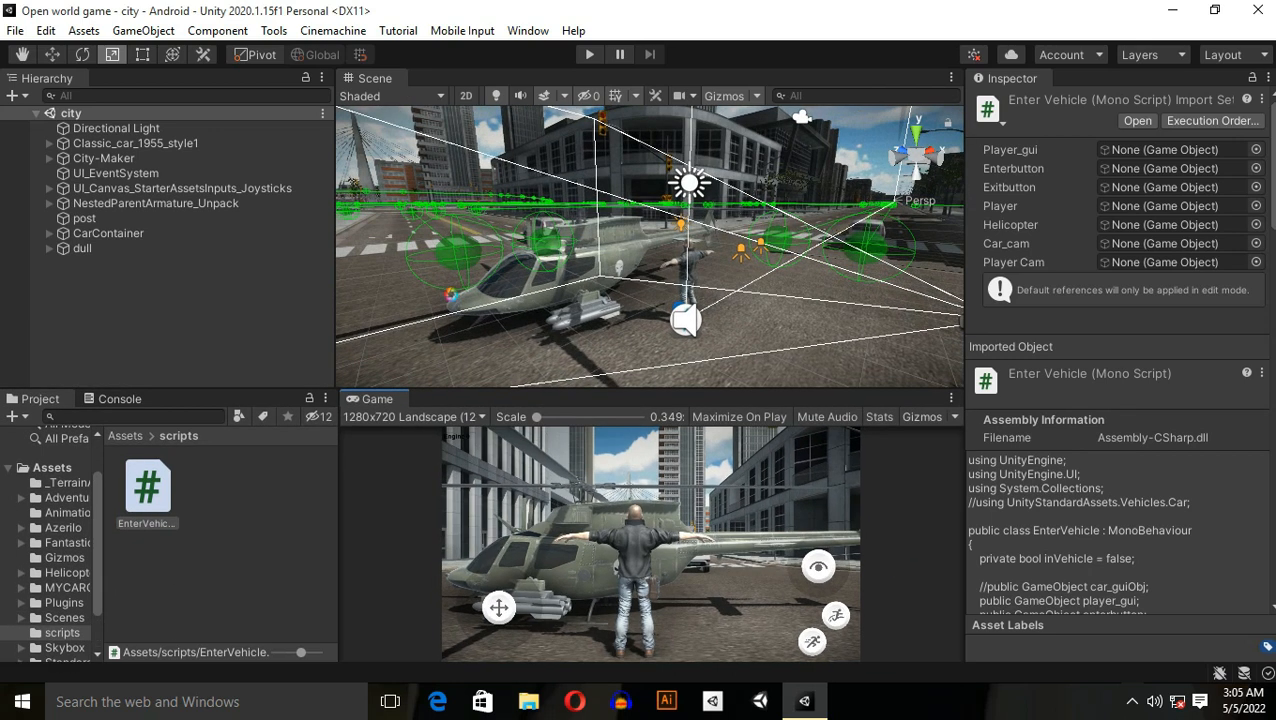
pyautogui.click(540, 260)
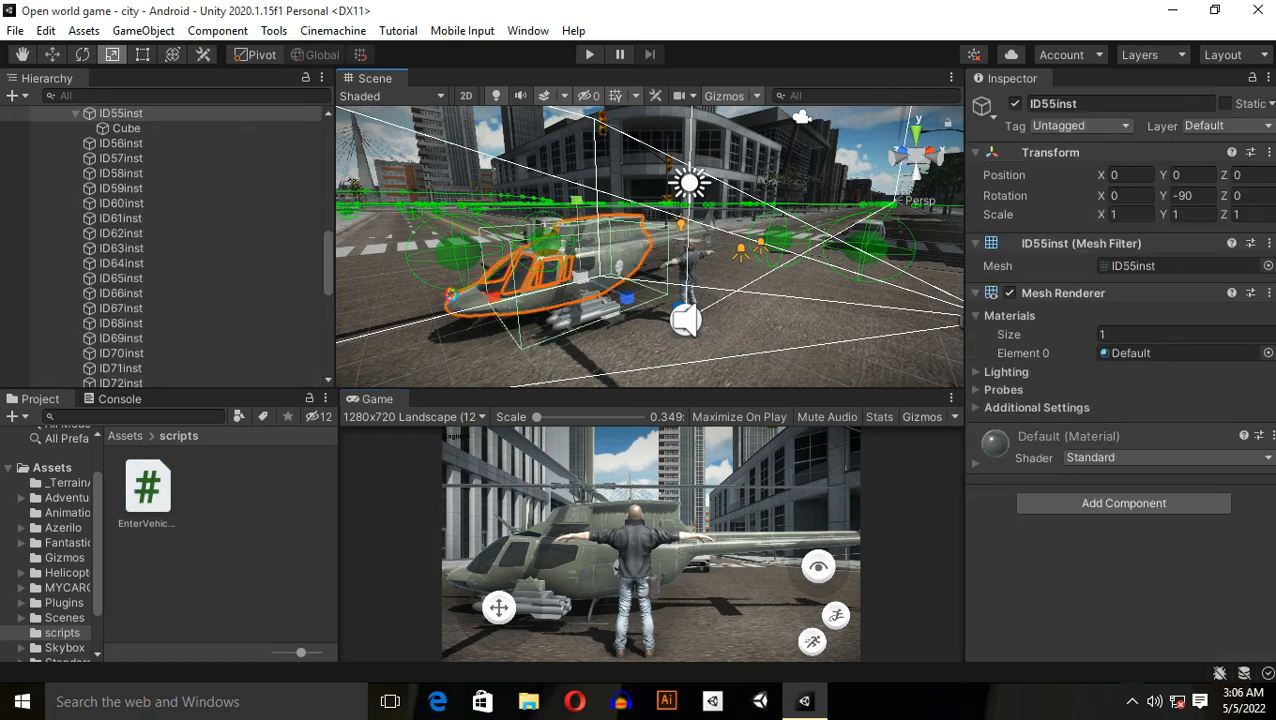
pyautogui.scroll(3, 160, 240)
pyautogui.click(126, 240)
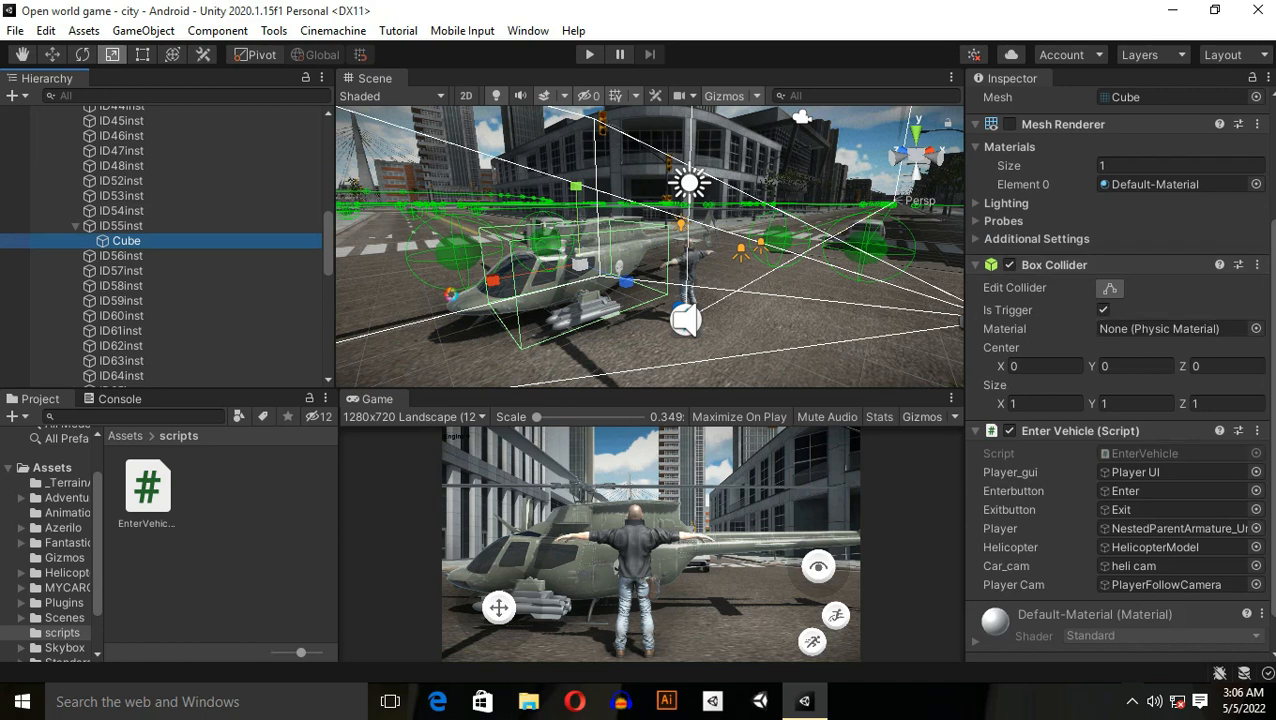
pyautogui.scroll(1, 160, 240)
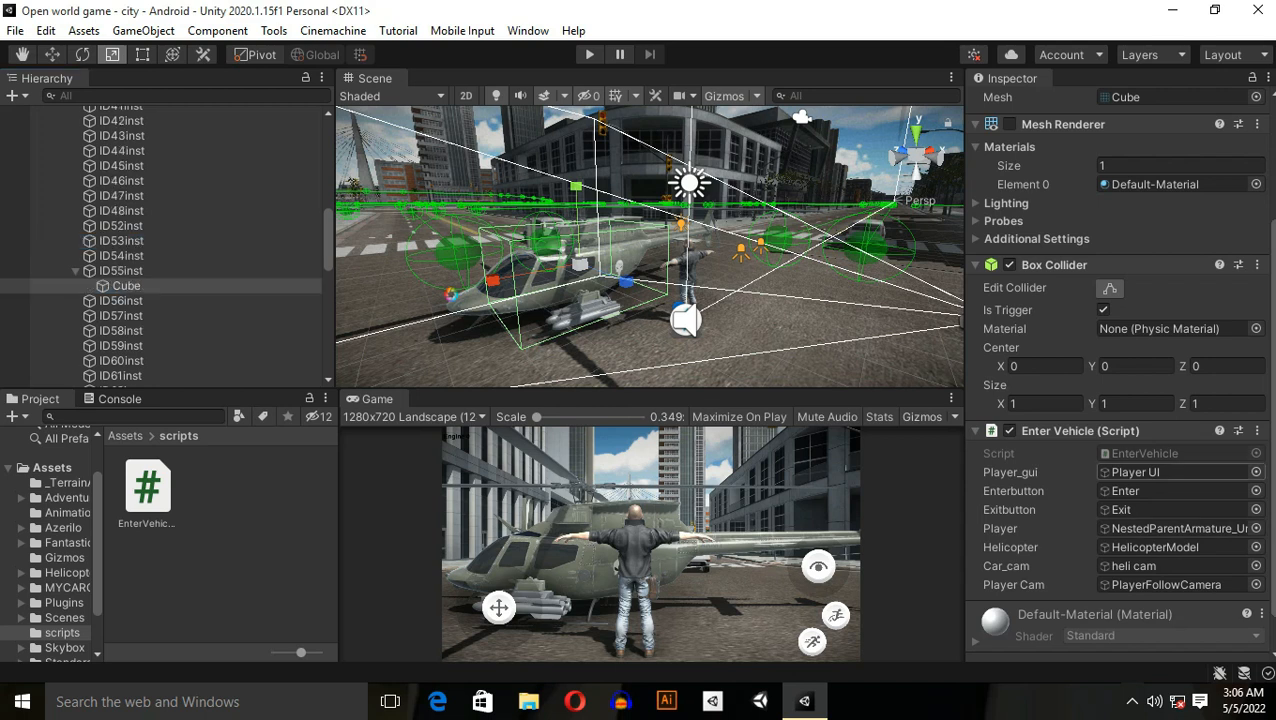
# Ping the script's references: Player UI, Enter, Exit, HelicopterModel, heli cam, PlayerFollowCamera.
pyautogui.click(1170, 472)
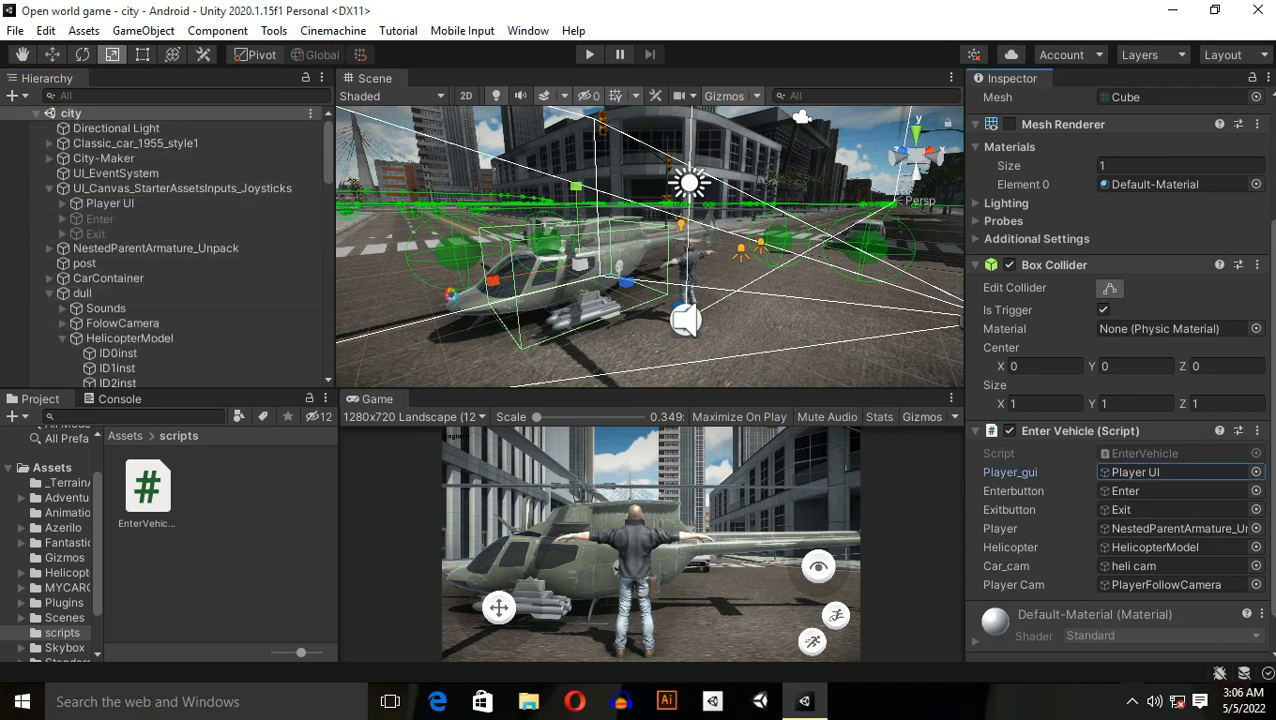
pyautogui.click(1170, 491)
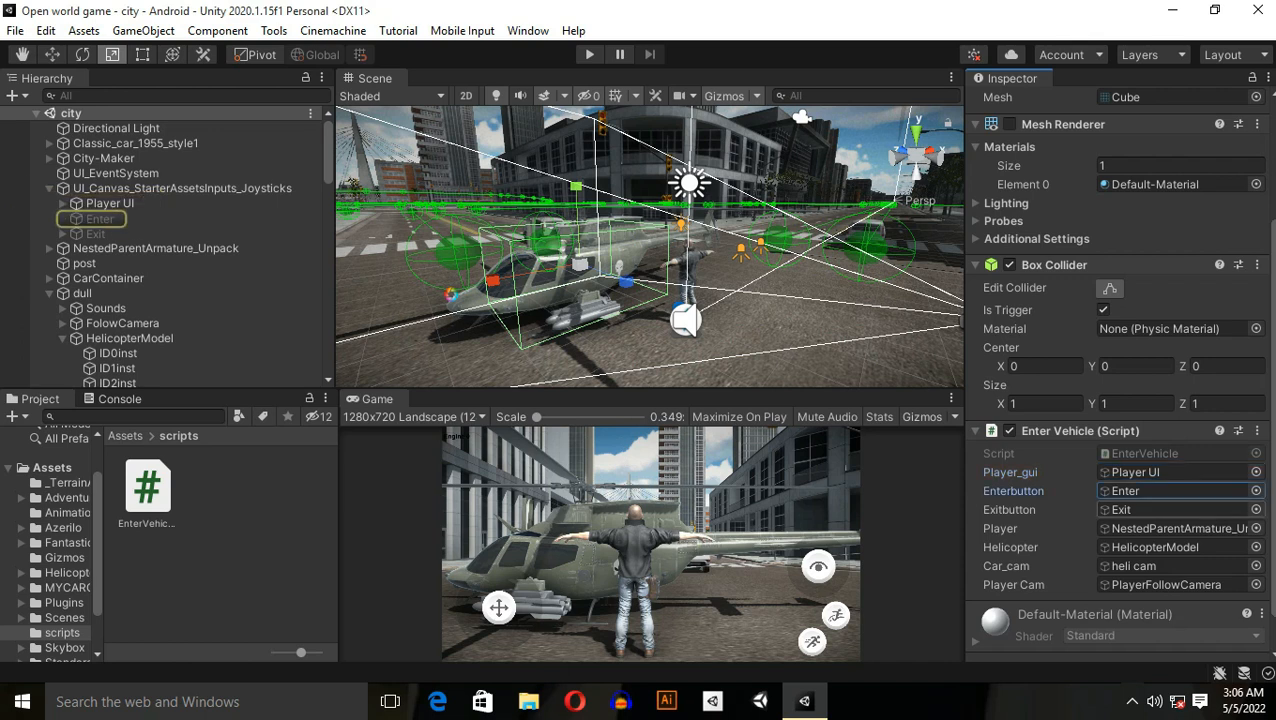
pyautogui.click(1170, 509)
pyautogui.click(1170, 528)
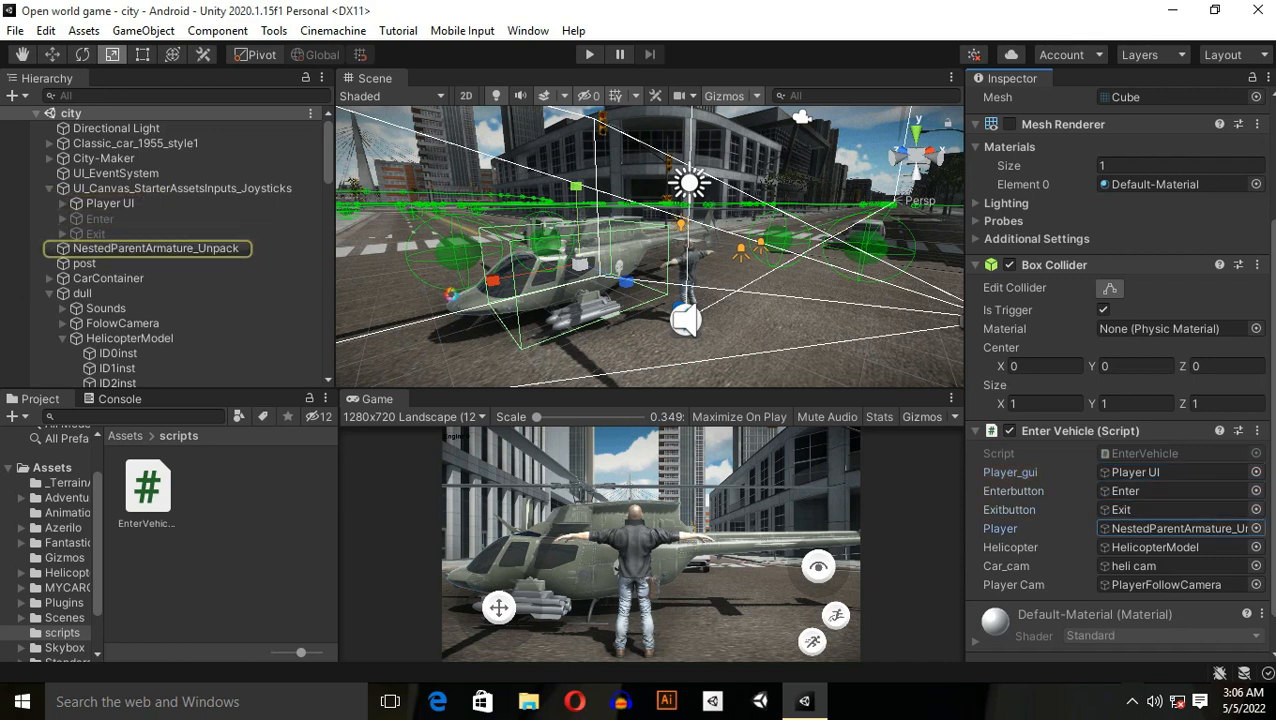
pyautogui.click(1170, 566)
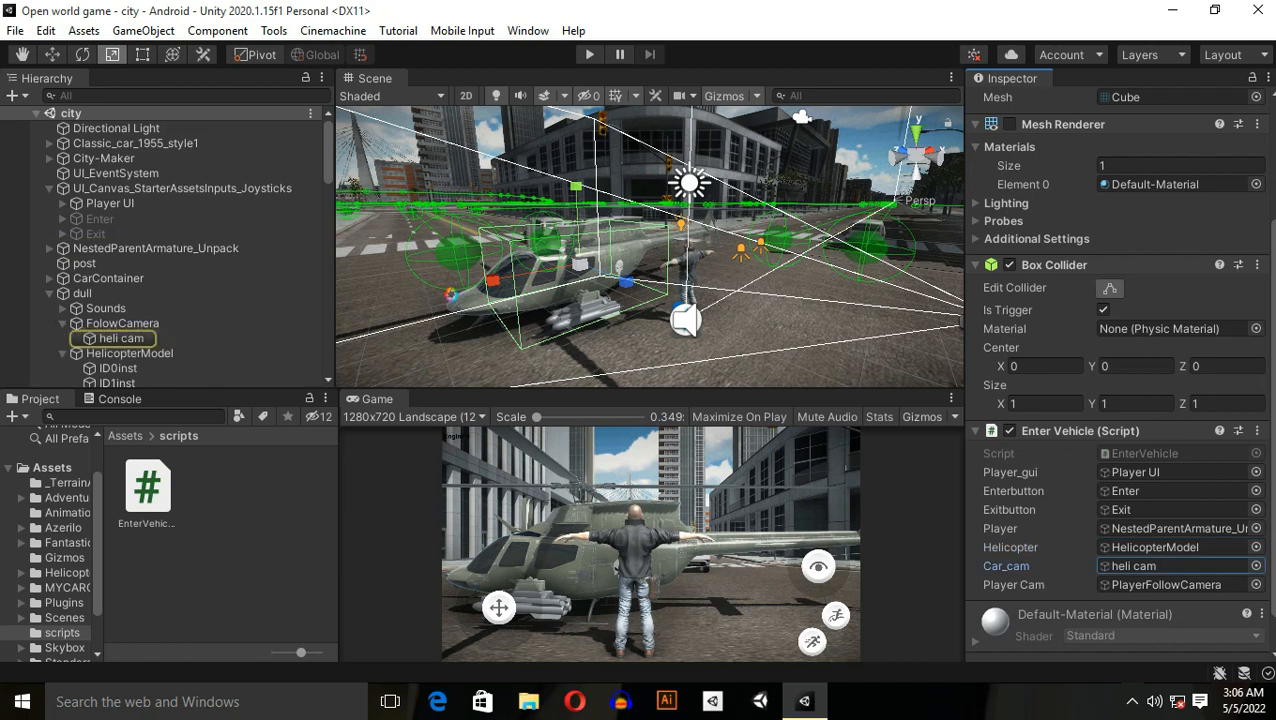
pyautogui.click(1170, 585)
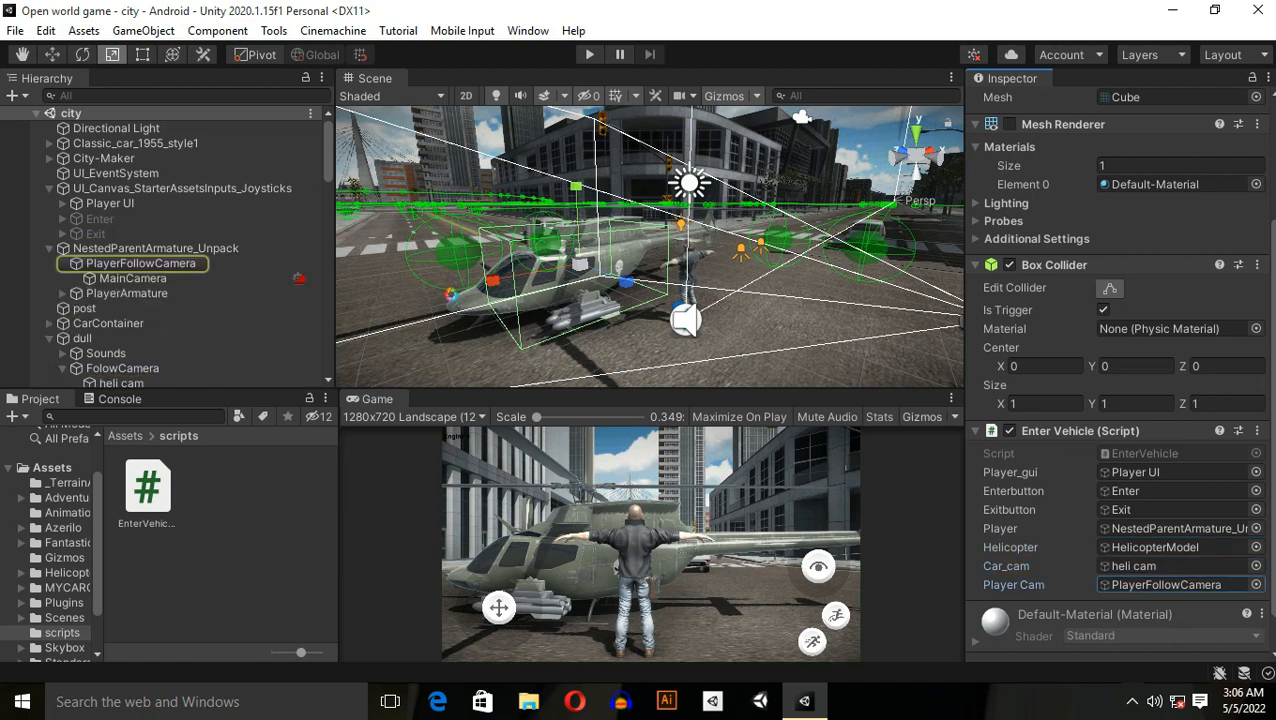
# Narrow the Inspector and start the game in a maximized Game view.
pyautogui.moveTo(330, 250); pyautogui.dragTo(304, 250)
pyautogui.moveTo(966, 320); pyautogui.dragTo(1025, 320)
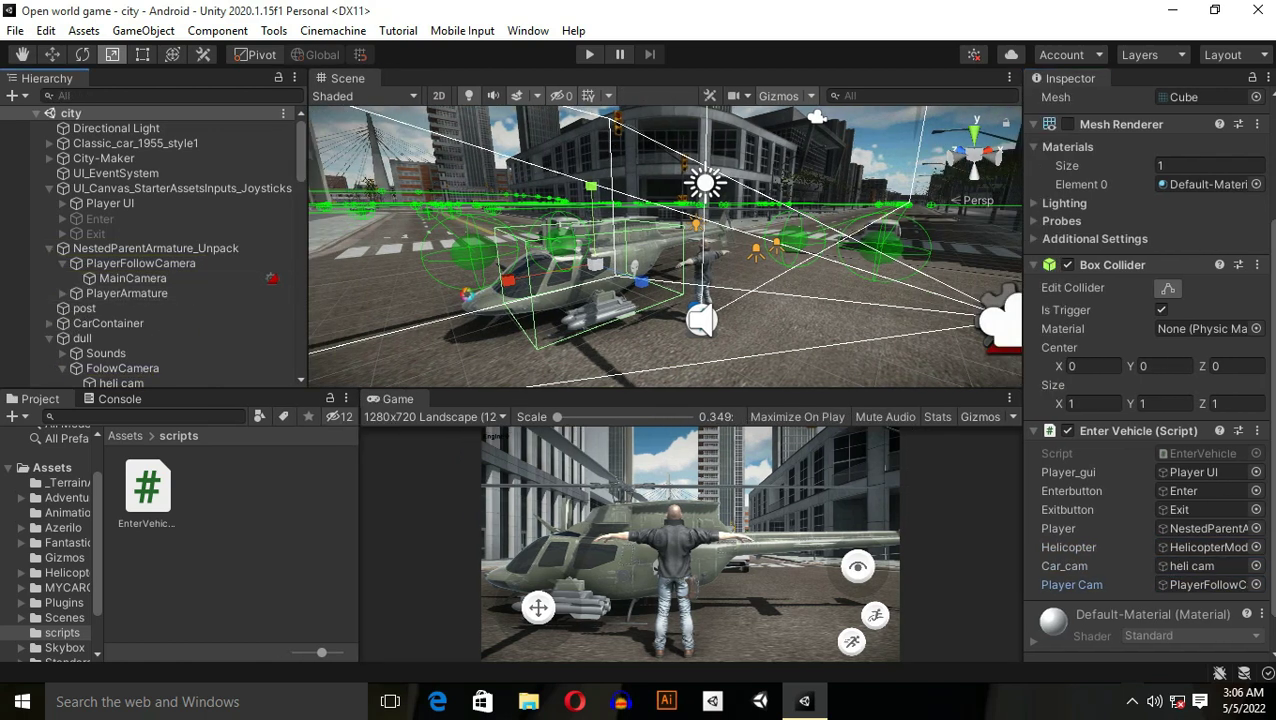
pyautogui.moveTo(360, 520); pyautogui.dragTo(295, 520)
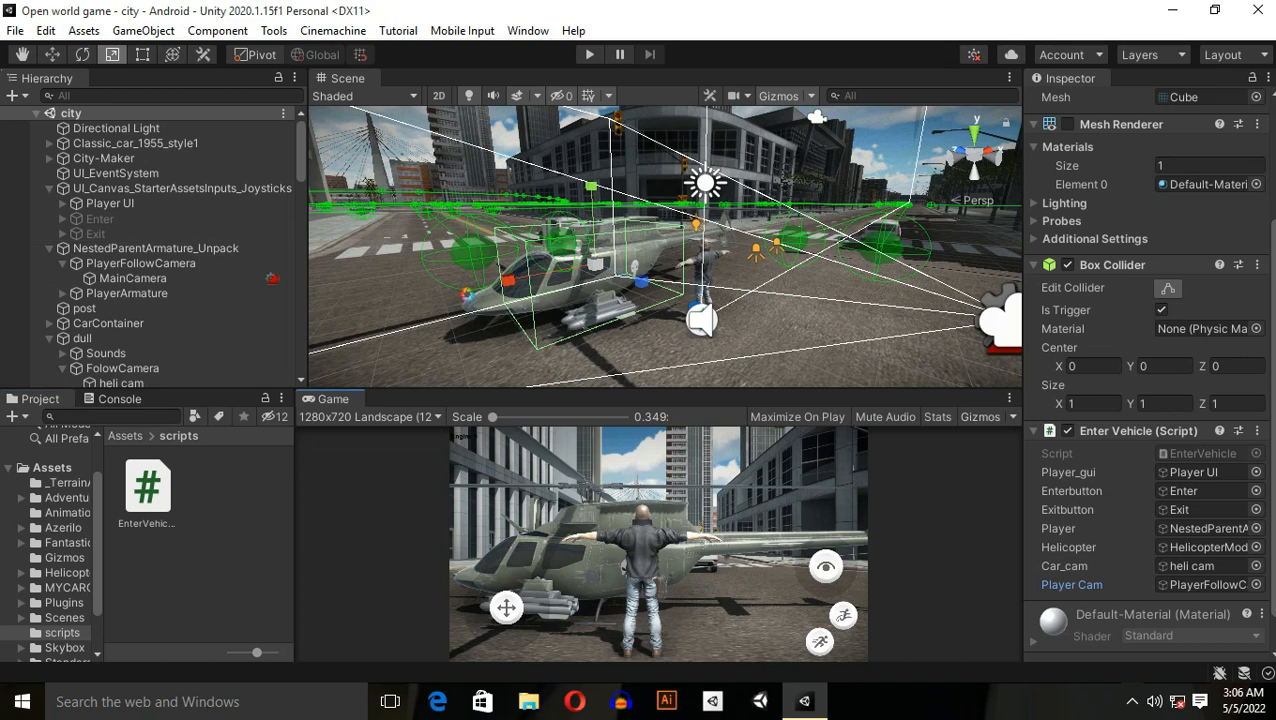
pyautogui.hotkey('shift', 'space')
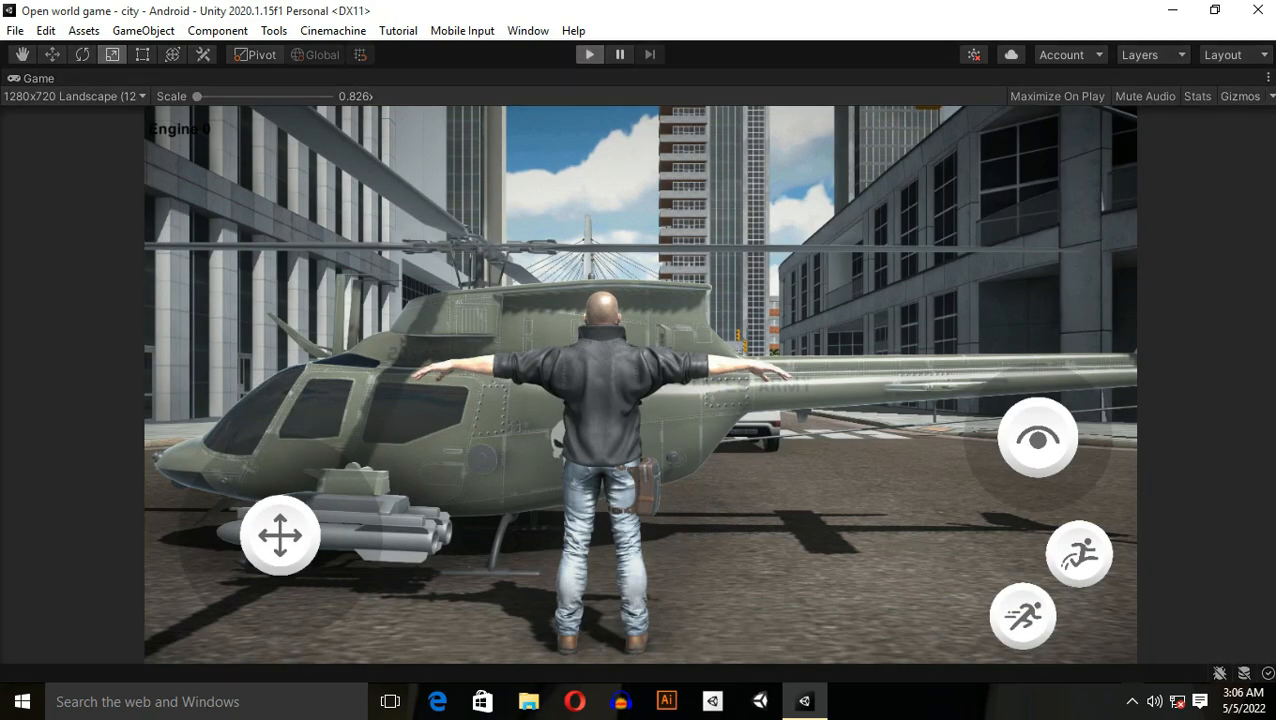
# Walk the character to the helicopter door and board it with the Enter button.
pyautogui.press('s')
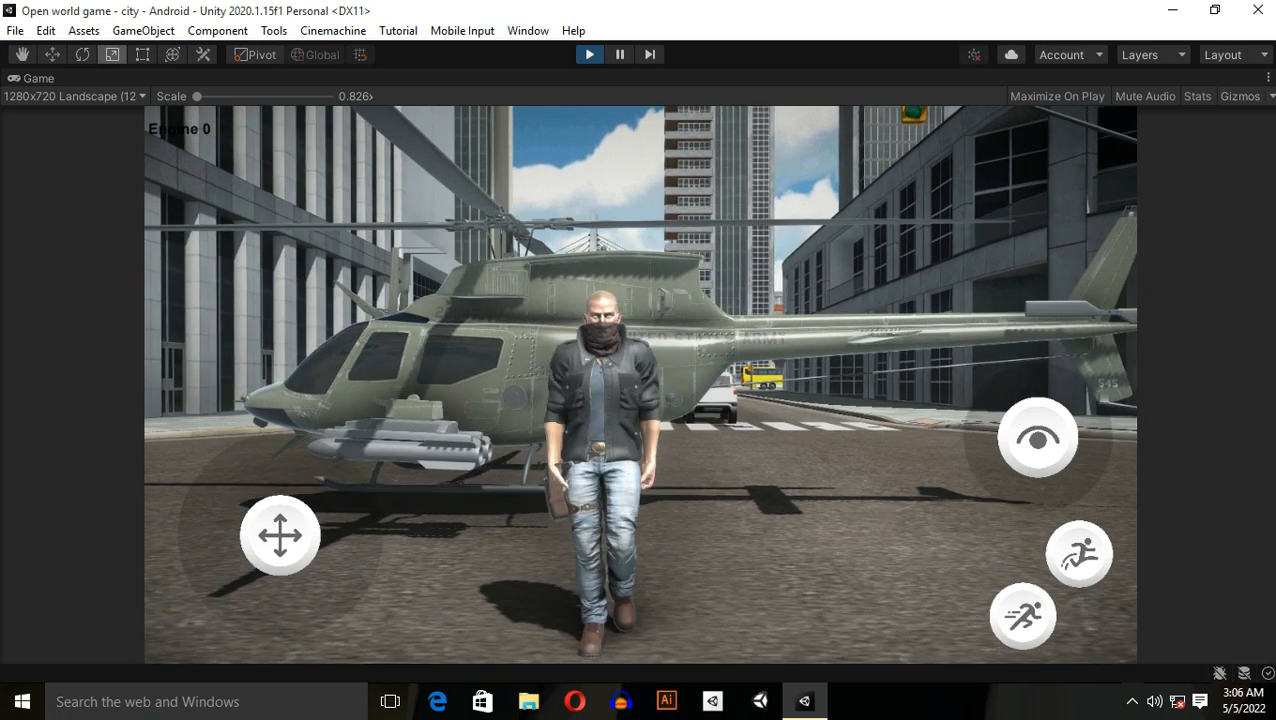
pyautogui.press('w')
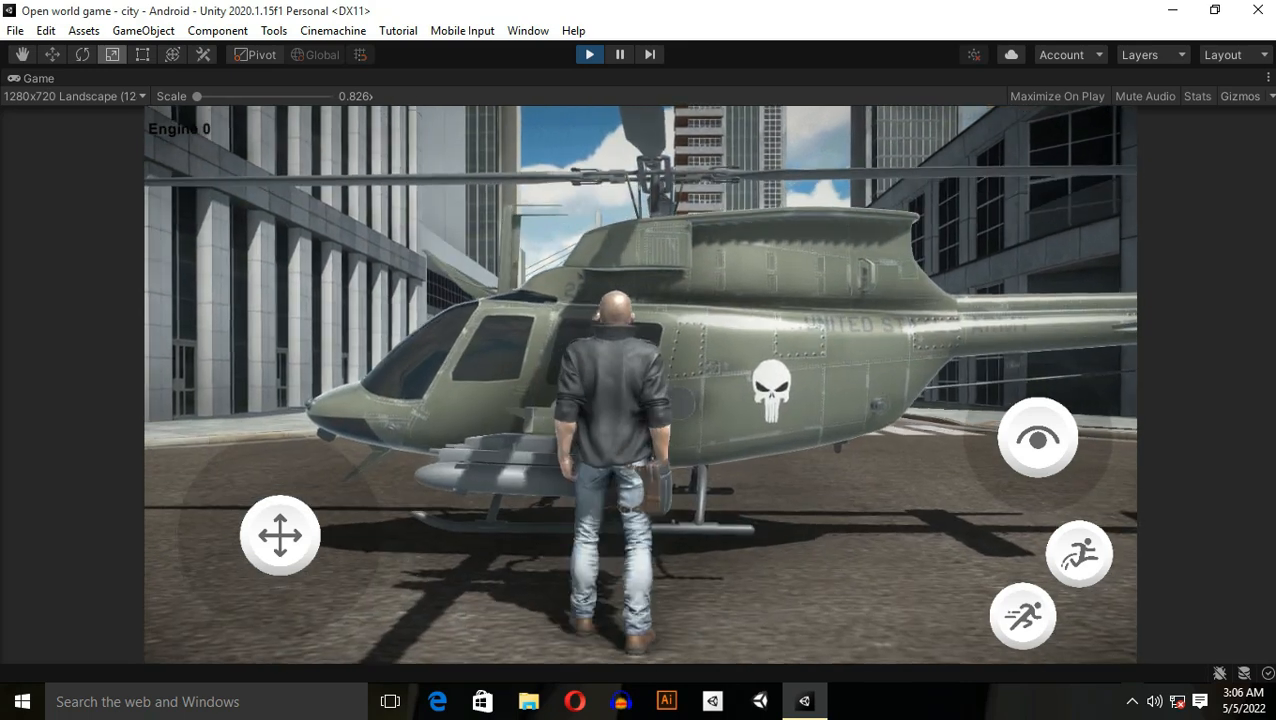
pyautogui.press('w')
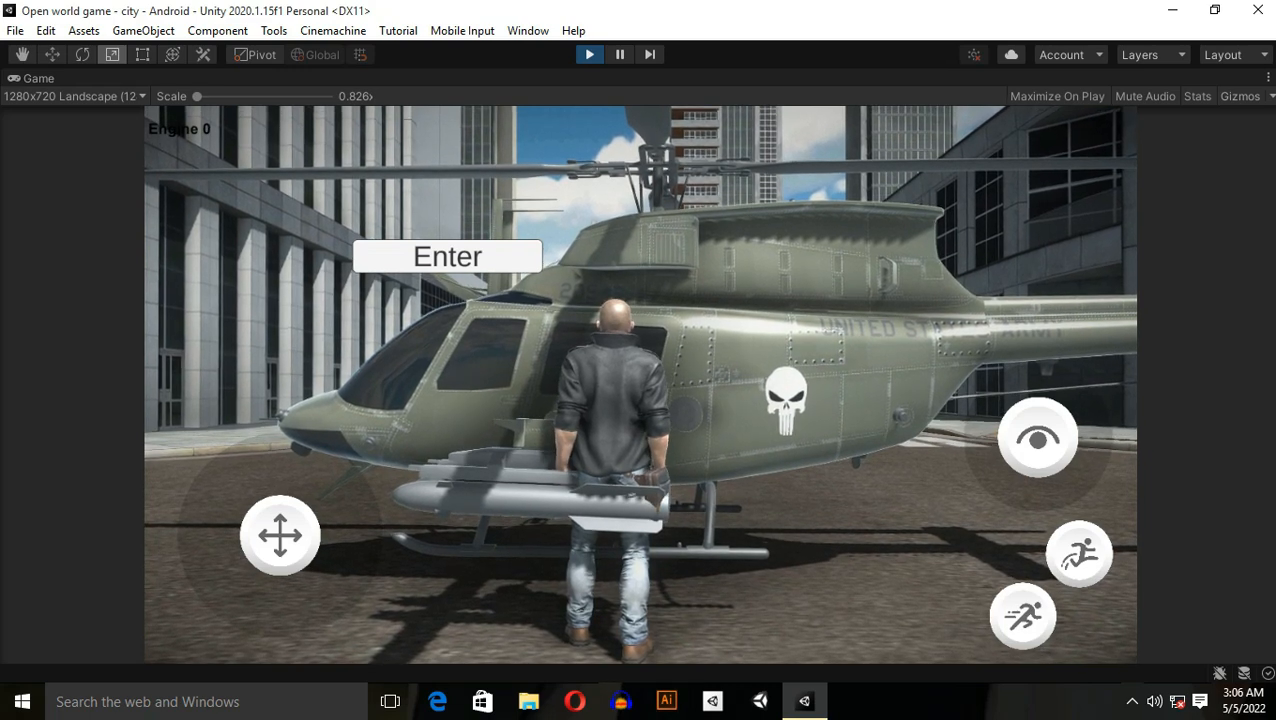
pyautogui.moveTo(640, 400); pyautogui.dragTo(800, 300)
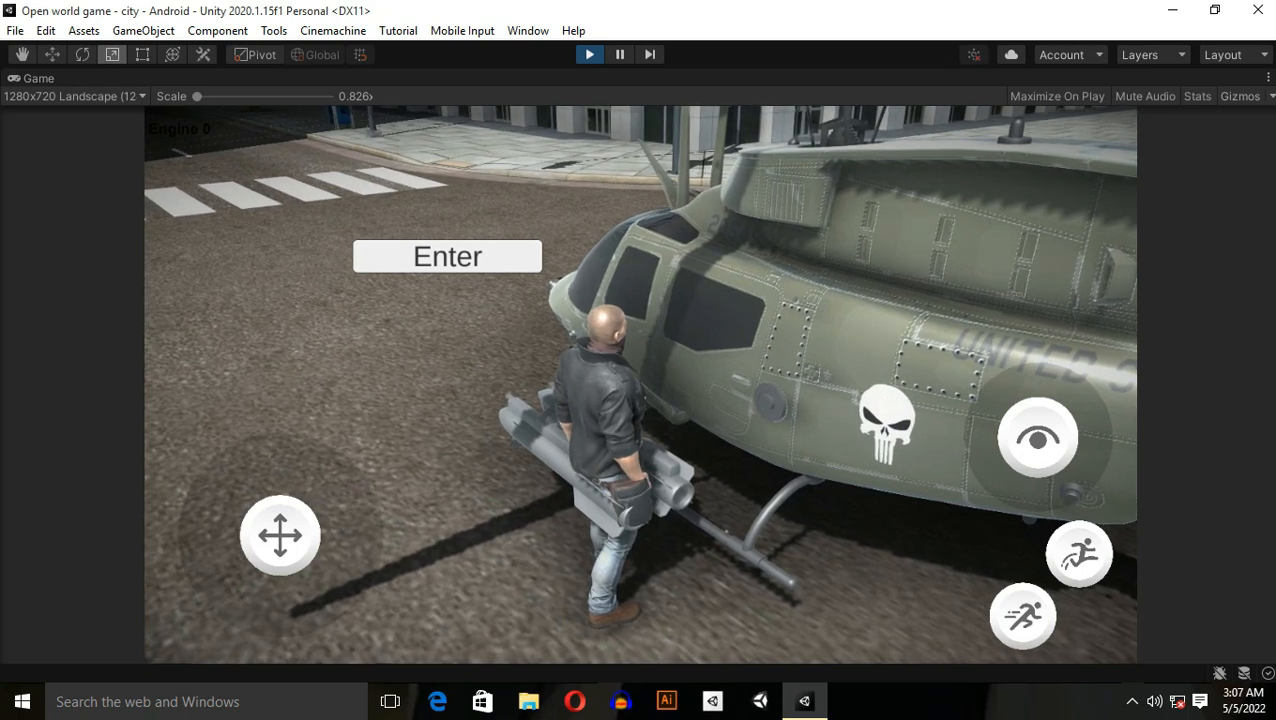
pyautogui.click(447, 256)
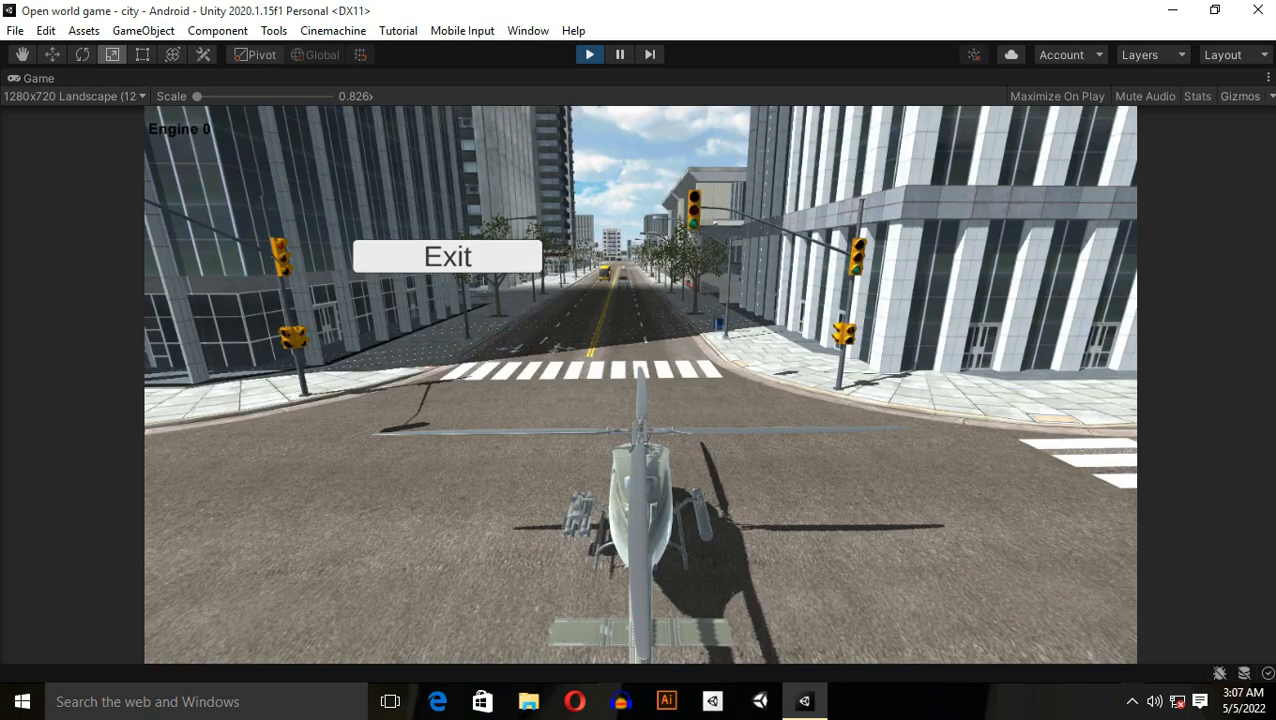